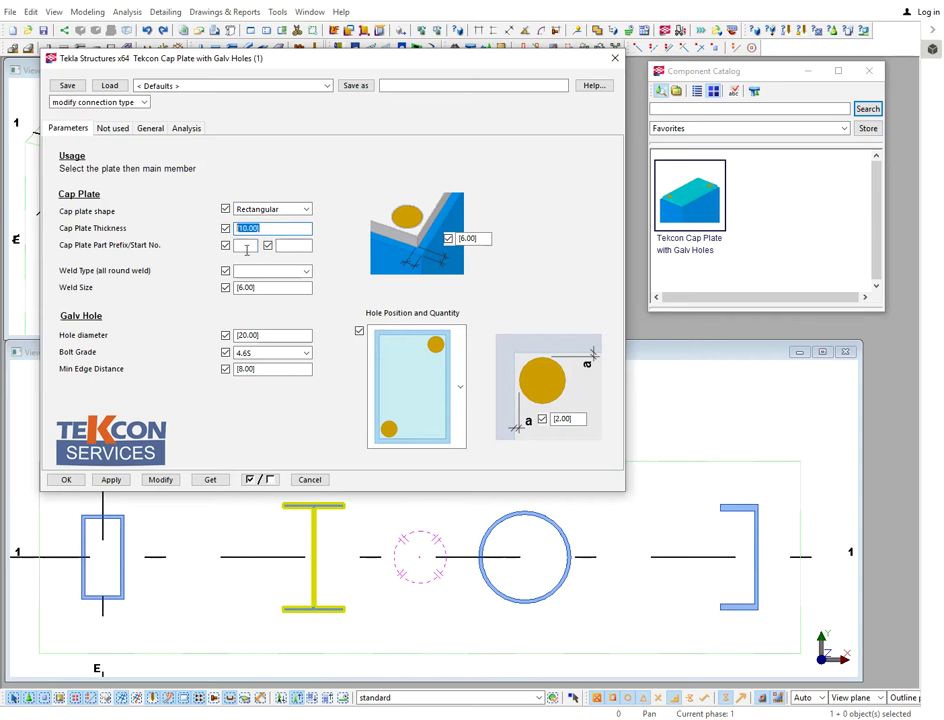
# Examine the cap plate component's numbering, weld, hole diameter, bolt grade and edge distance settings, leaving them at their defaults
pyautogui.click(296, 249)
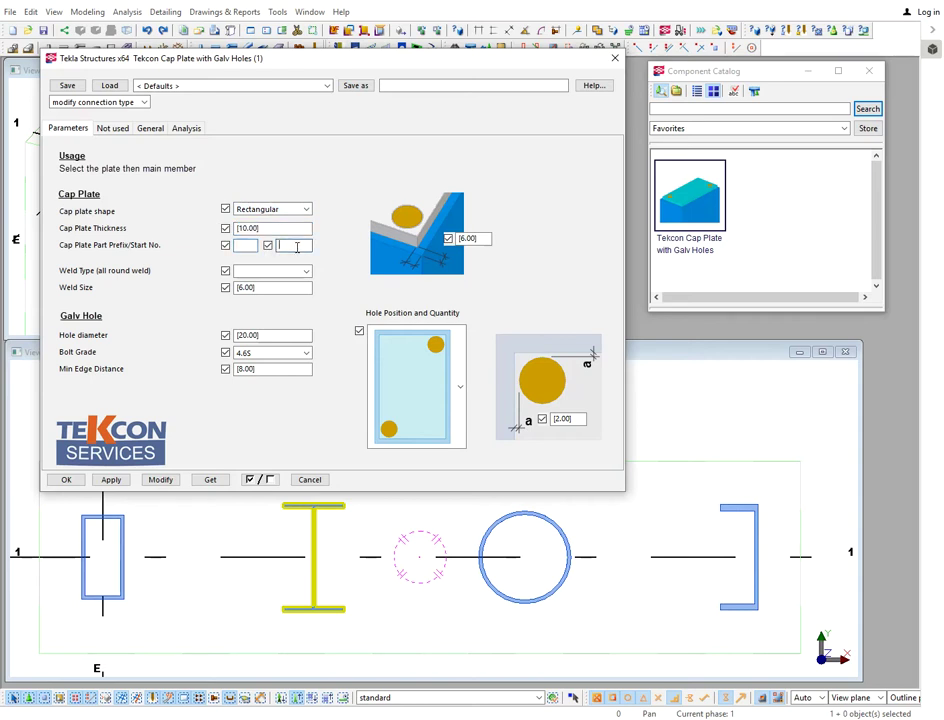
pyautogui.press('Tab')
pyautogui.click(307, 271)
pyautogui.click(337, 264)
pyautogui.click(292, 287)
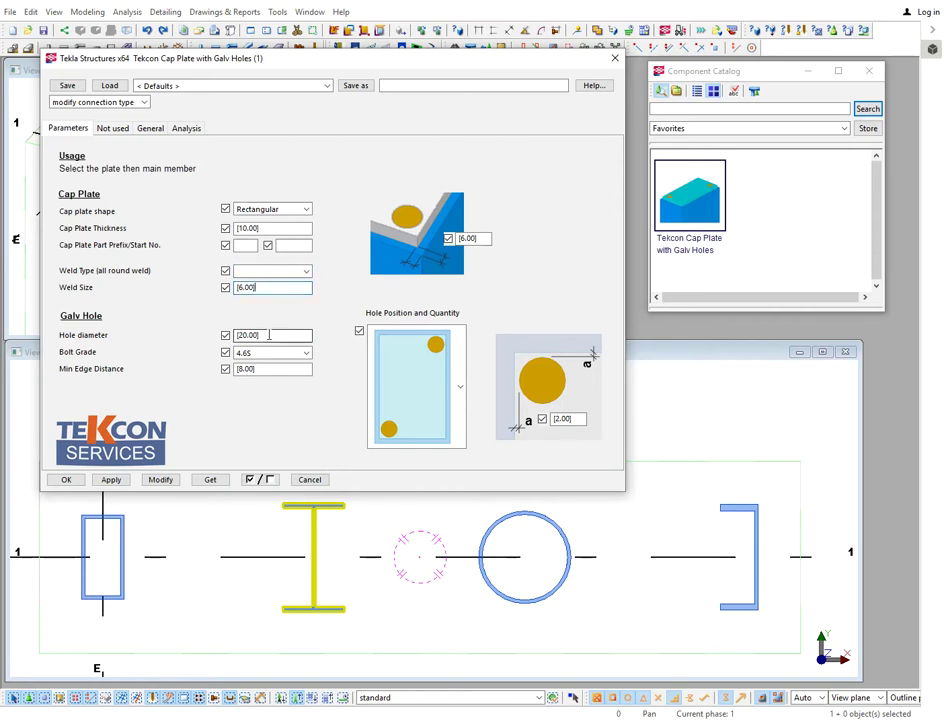
pyautogui.moveTo(284, 336); pyautogui.dragTo(229, 338)
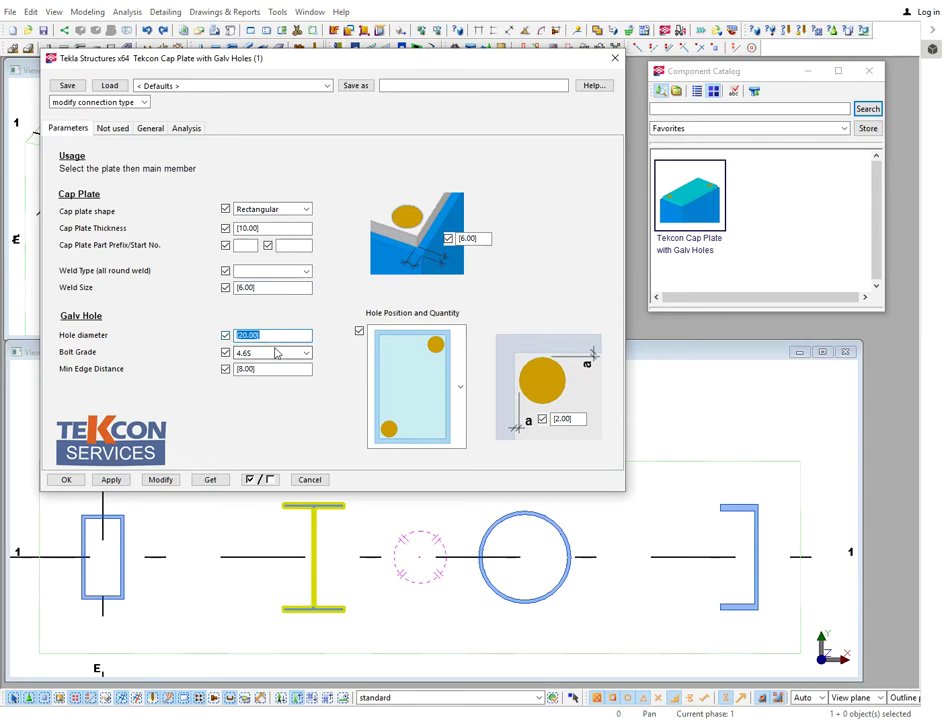
pyautogui.click(306, 352)
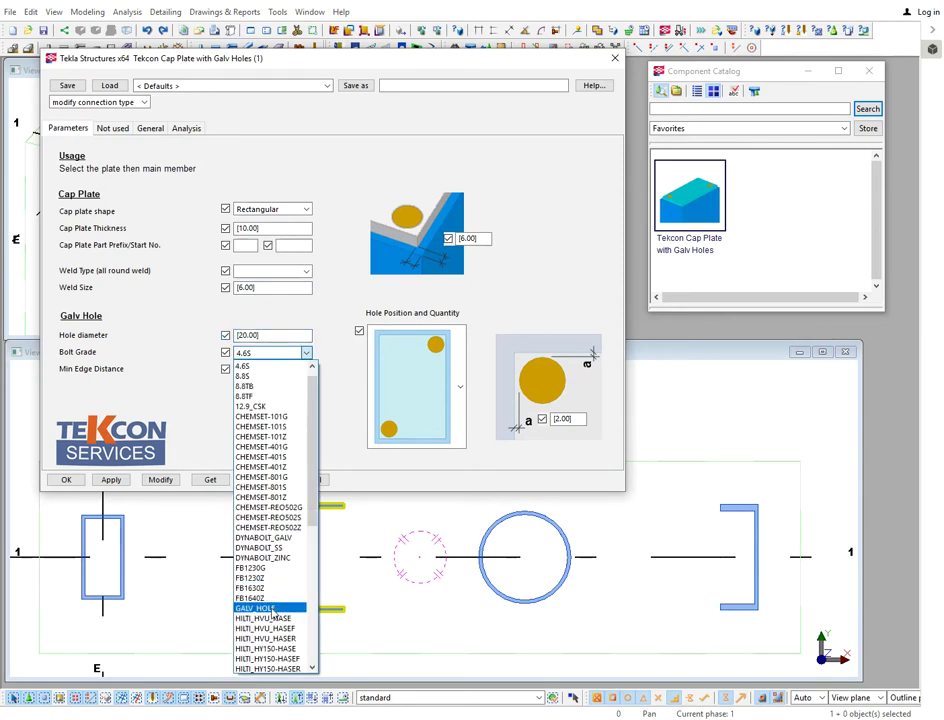
pyautogui.click(360, 344)
pyautogui.moveTo(277, 370); pyautogui.dragTo(209, 370)
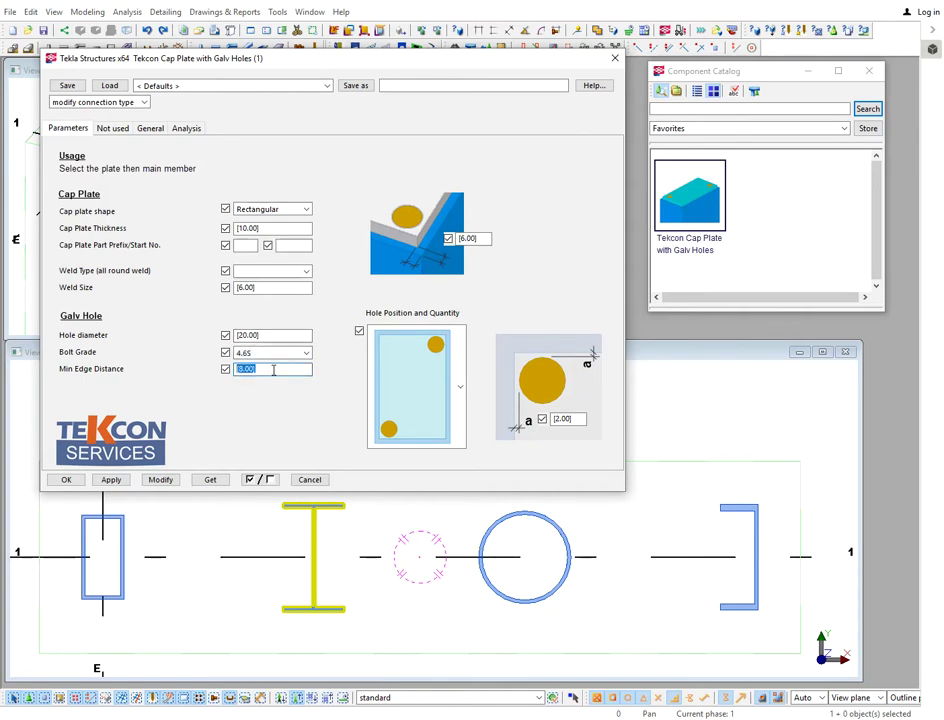
pyautogui.doubleClick(578, 421)
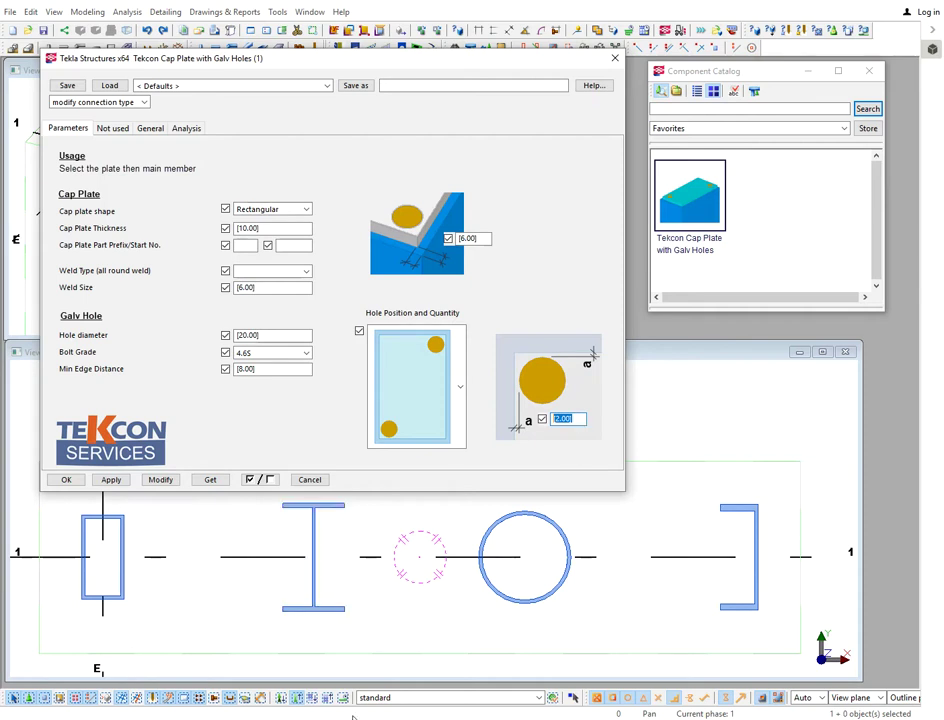
pyautogui.click(395, 596)
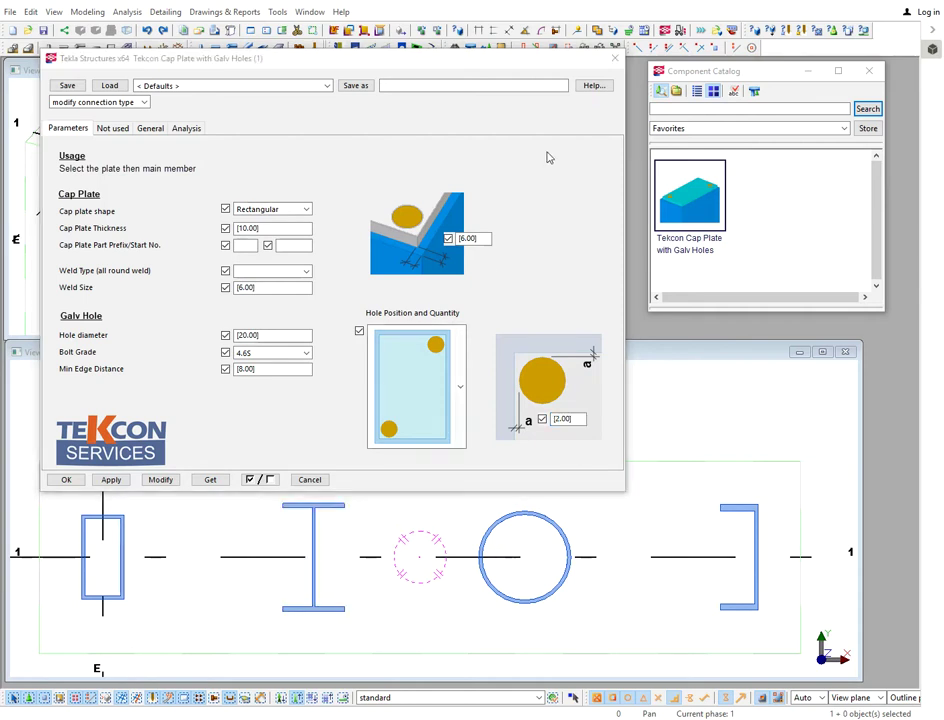
pyautogui.click(614, 58)
# Place a Tekcon Cap Plate with Galv Holes with its default settings on top of the rectangular hollow column
pyautogui.click(316, 208)
pyautogui.scroll(4, 185, 183)
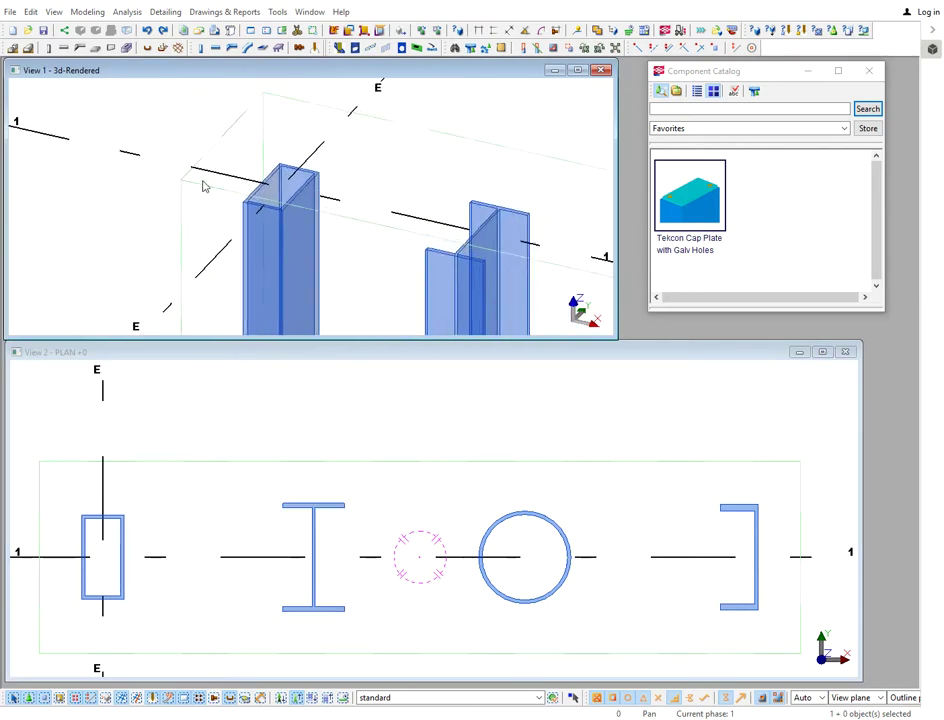
pyautogui.scroll(4, 183, 560)
pyautogui.scroll(1, 200, 568)
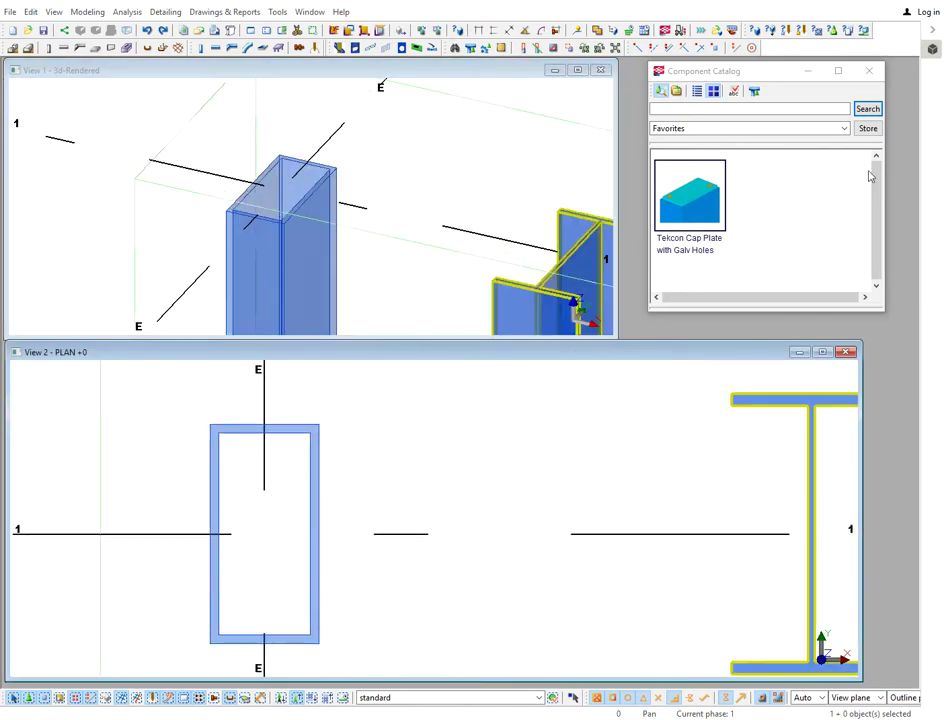
pyautogui.doubleClick(682, 203)
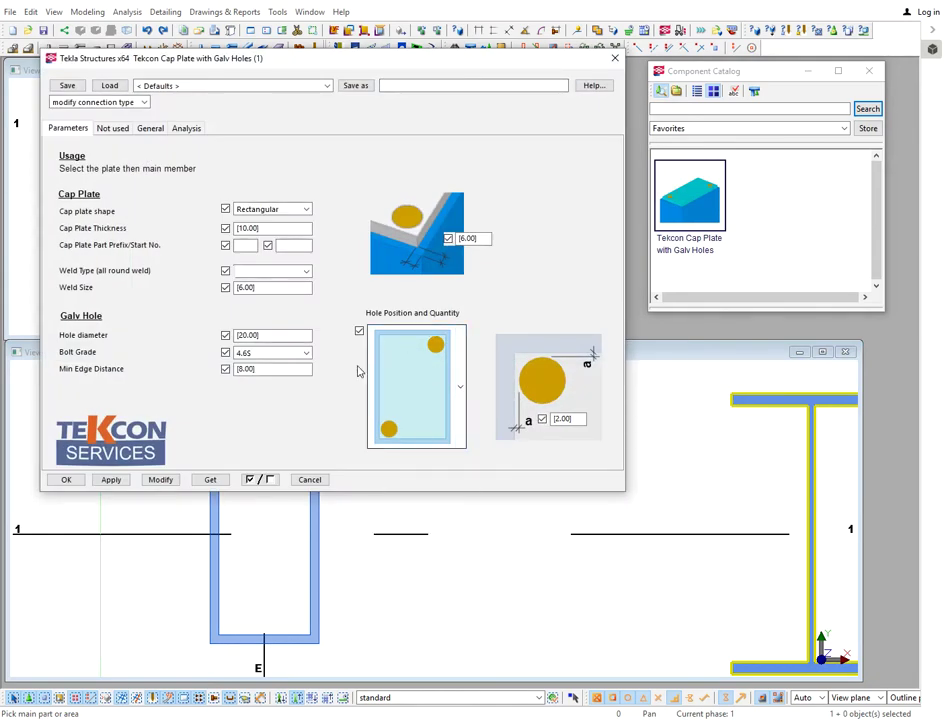
pyautogui.click(66, 480)
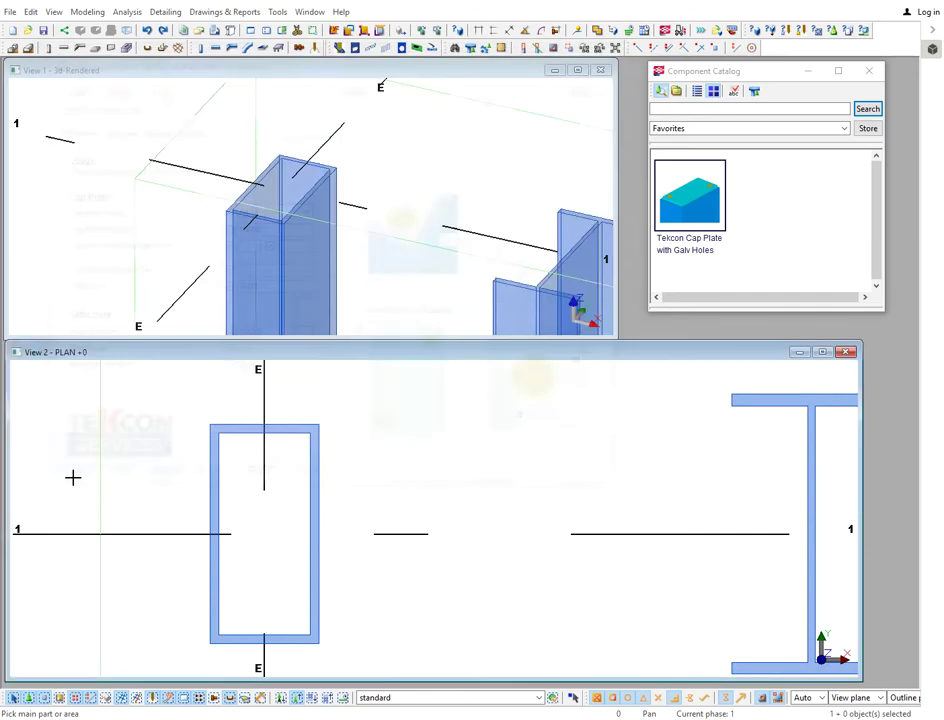
pyautogui.click(330, 188)
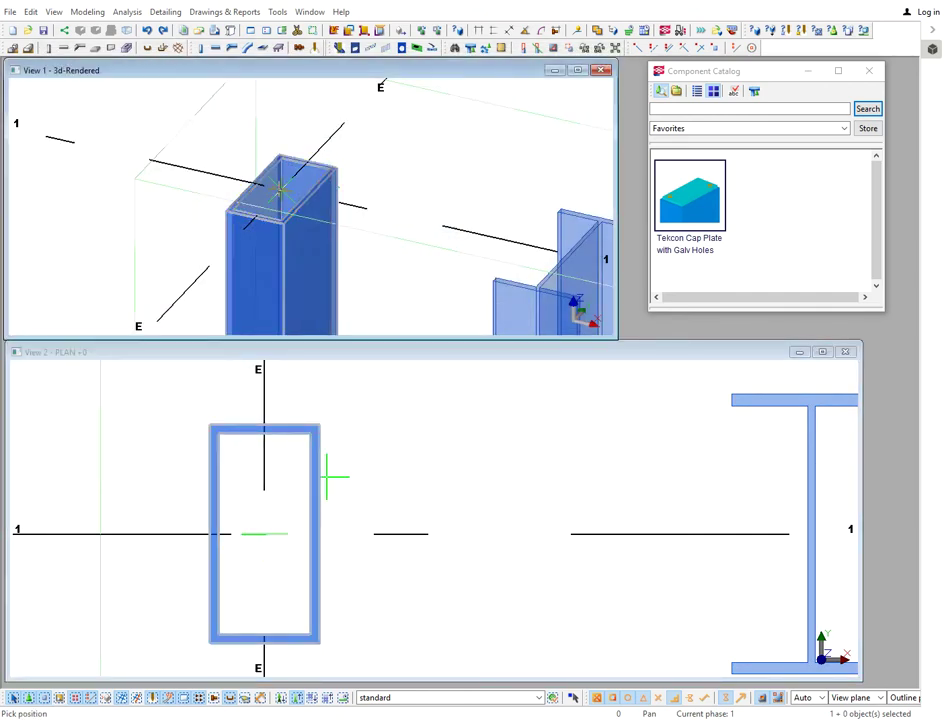
pyautogui.click(281, 188)
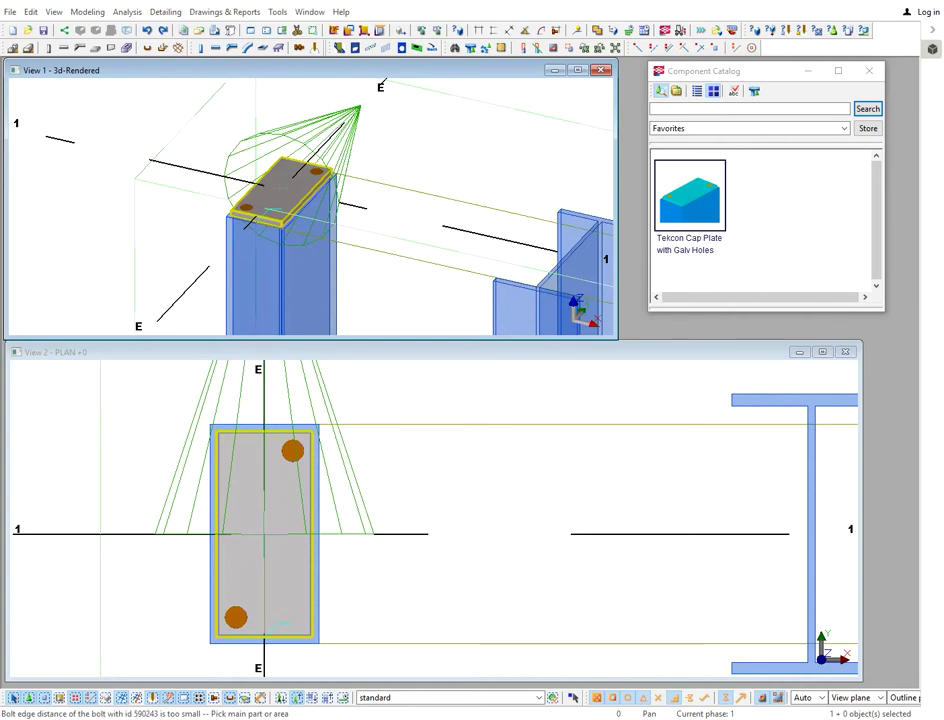
pyautogui.rightClick(356, 170)
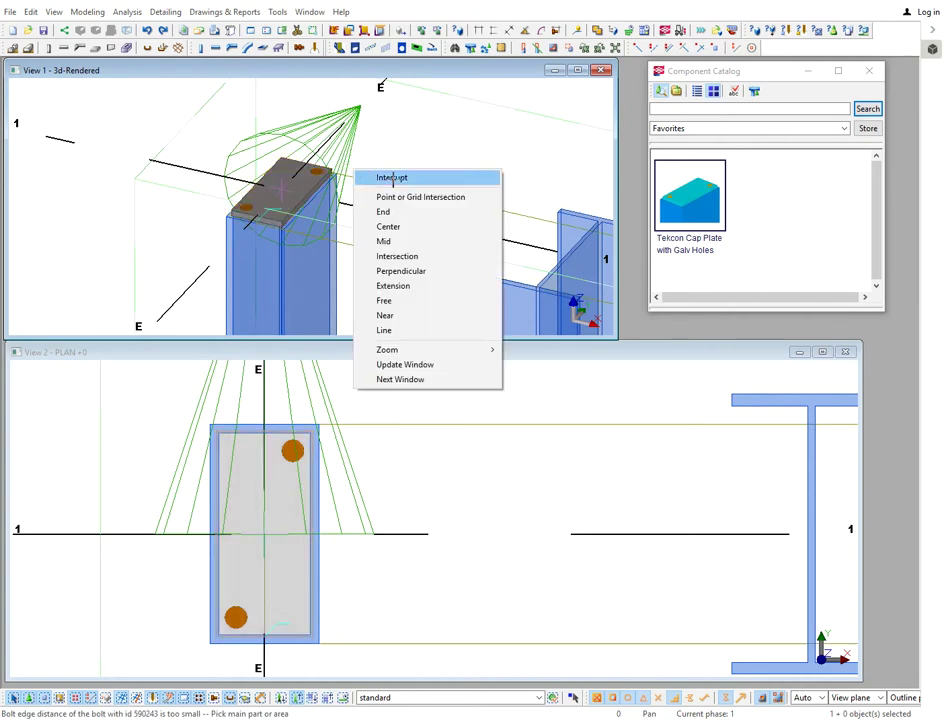
pyautogui.click(368, 177)
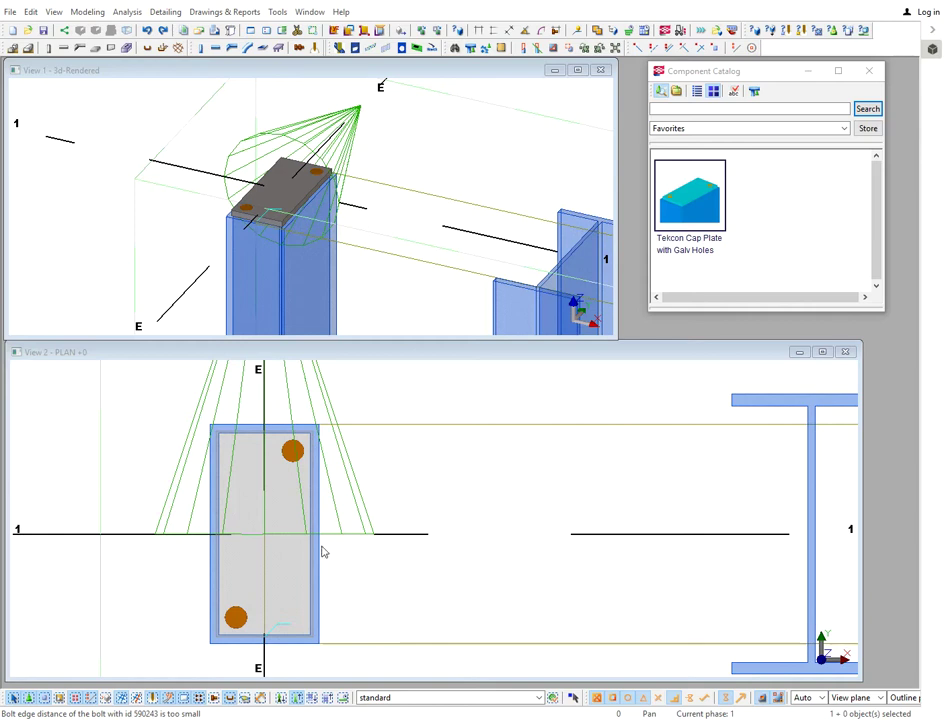
# Set the hollow column's cap plate thickness to 16 mm and apply the change to the component
pyautogui.doubleClick(362, 506)
pyautogui.moveTo(320, 58); pyautogui.dragTo(649, 63)
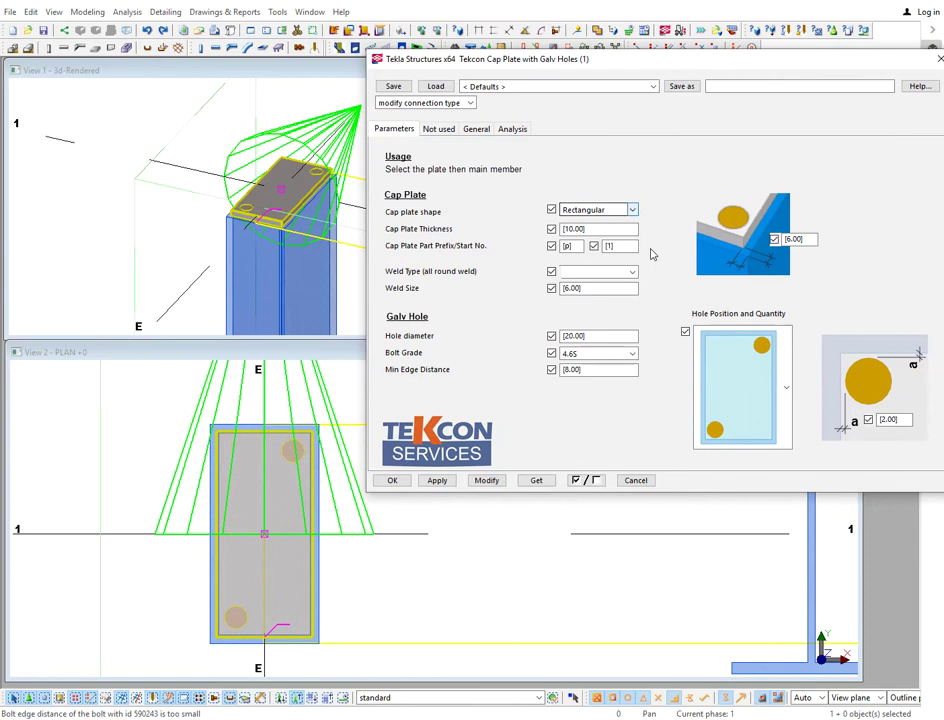
pyautogui.moveTo(607, 230); pyautogui.dragTo(467, 233)
pyautogui.write('1')
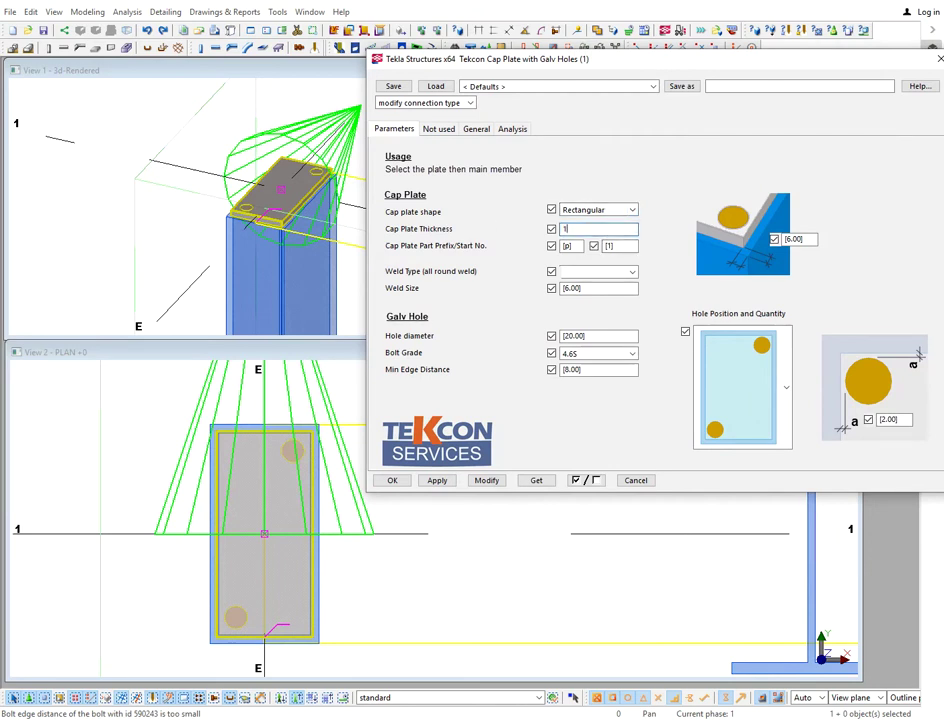
pyautogui.write('6')
pyautogui.click(486, 480)
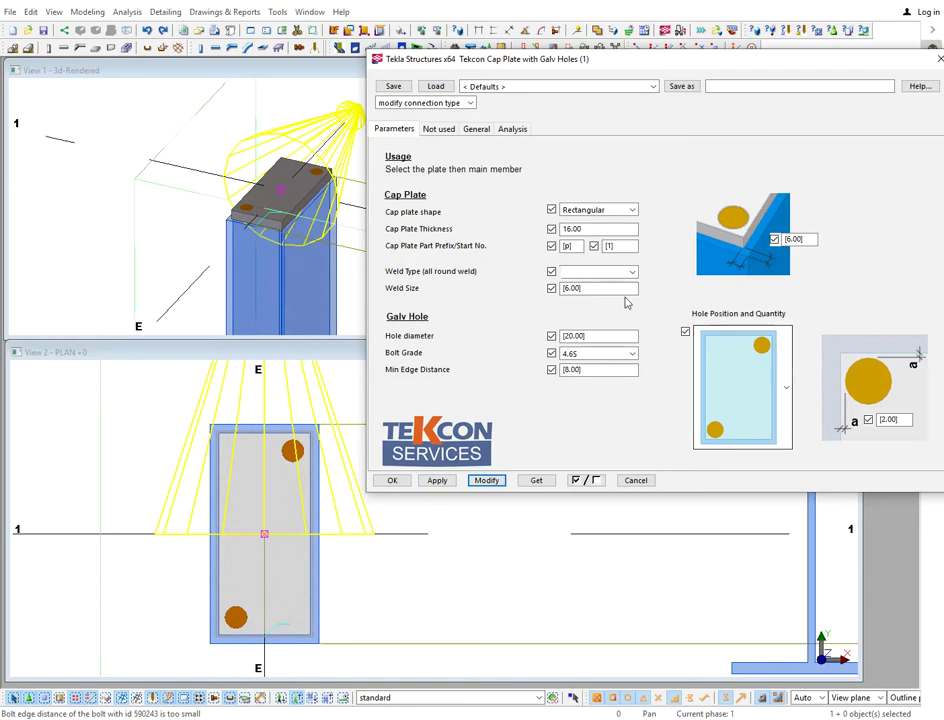
# Set the cap plate's edge offset from the column face to 0 and apply it
pyautogui.click(599, 272)
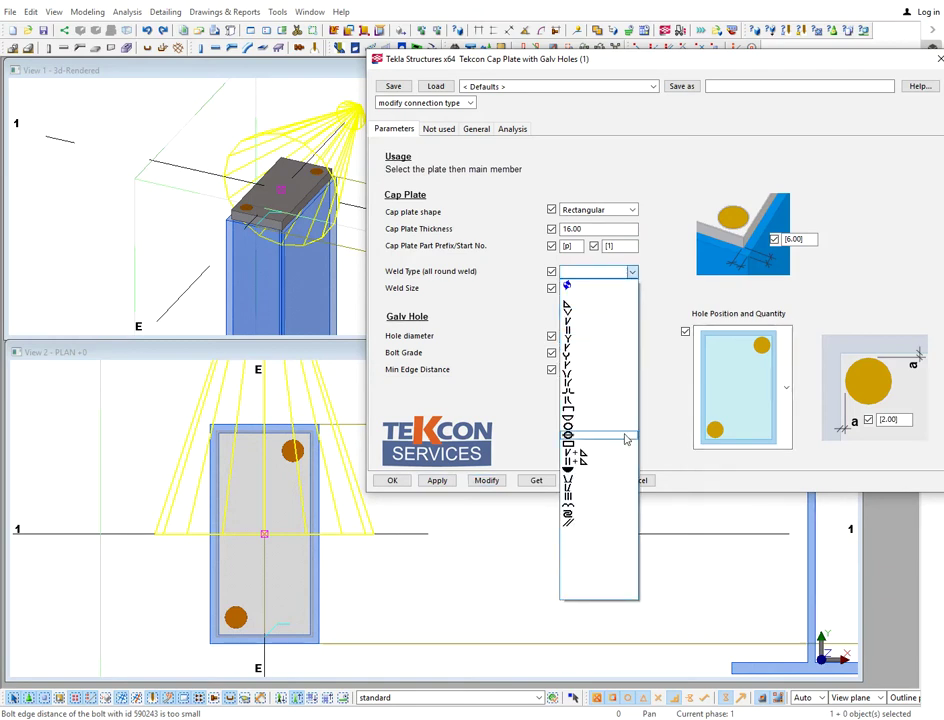
pyautogui.click(664, 289)
pyautogui.moveTo(808, 239); pyautogui.dragTo(777, 238)
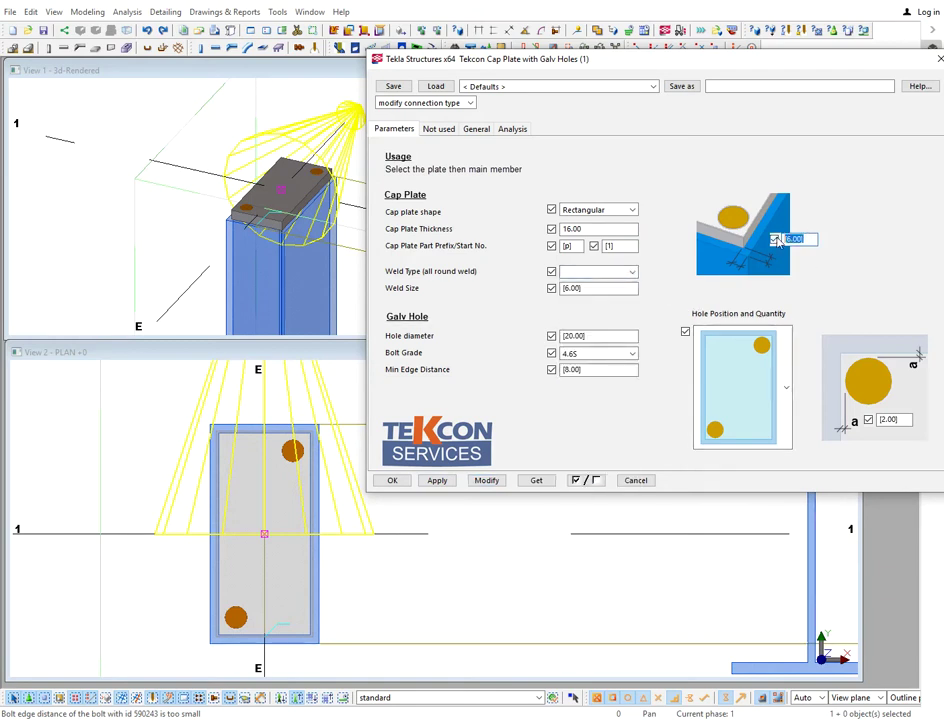
pyautogui.write('0.00')
pyautogui.click(487, 481)
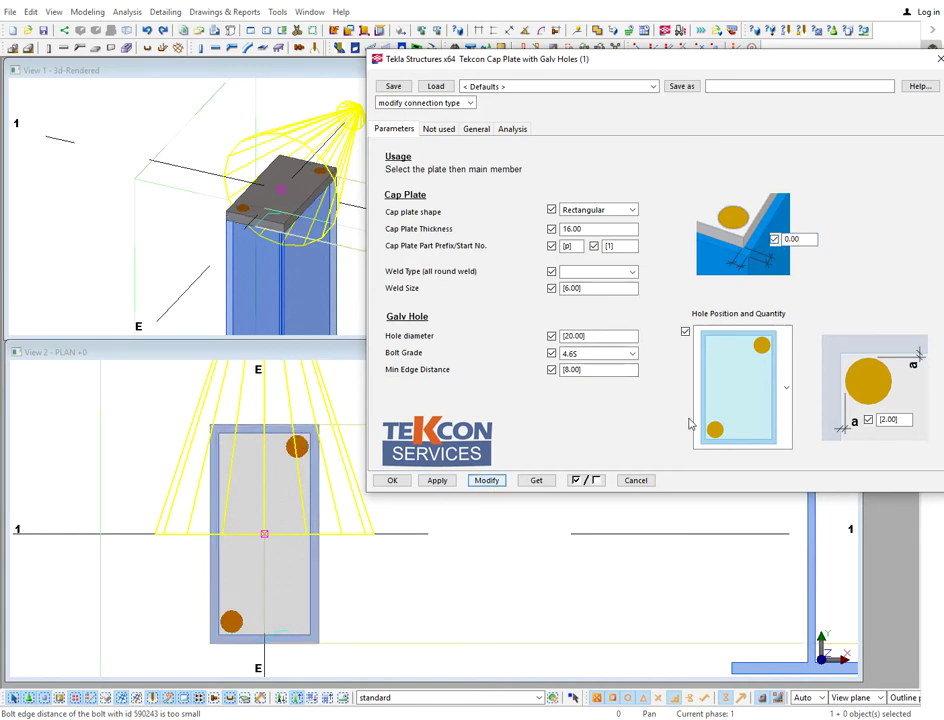
# Set the galv hole diameter to 24 mm and apply it to the cap plate
pyautogui.click(600, 337)
pyautogui.moveTo(600, 337); pyautogui.dragTo(520, 334)
pyautogui.write('24')
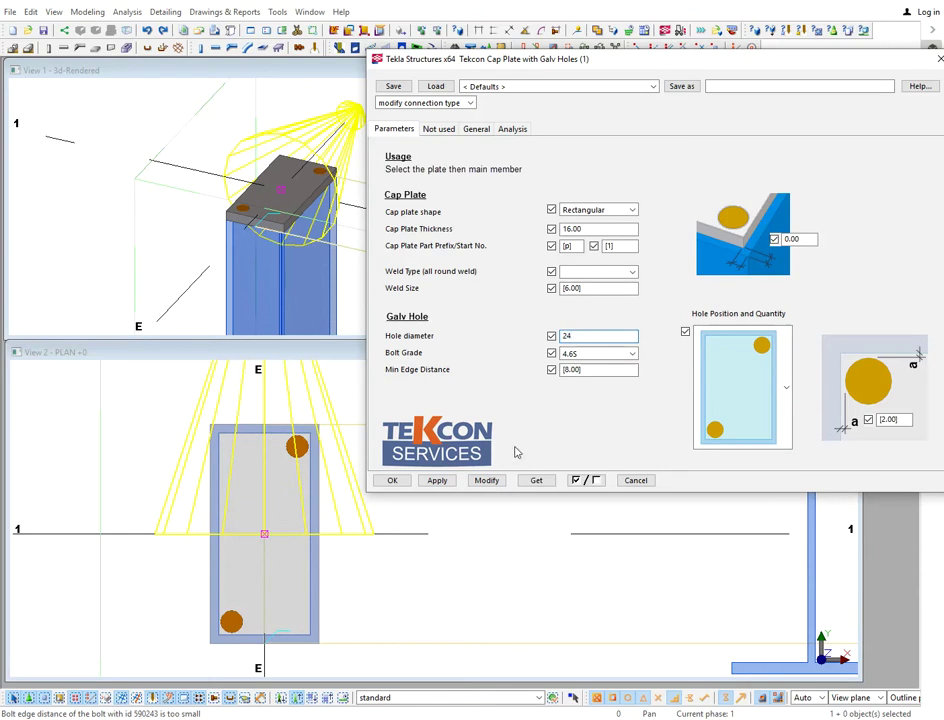
pyautogui.click(487, 480)
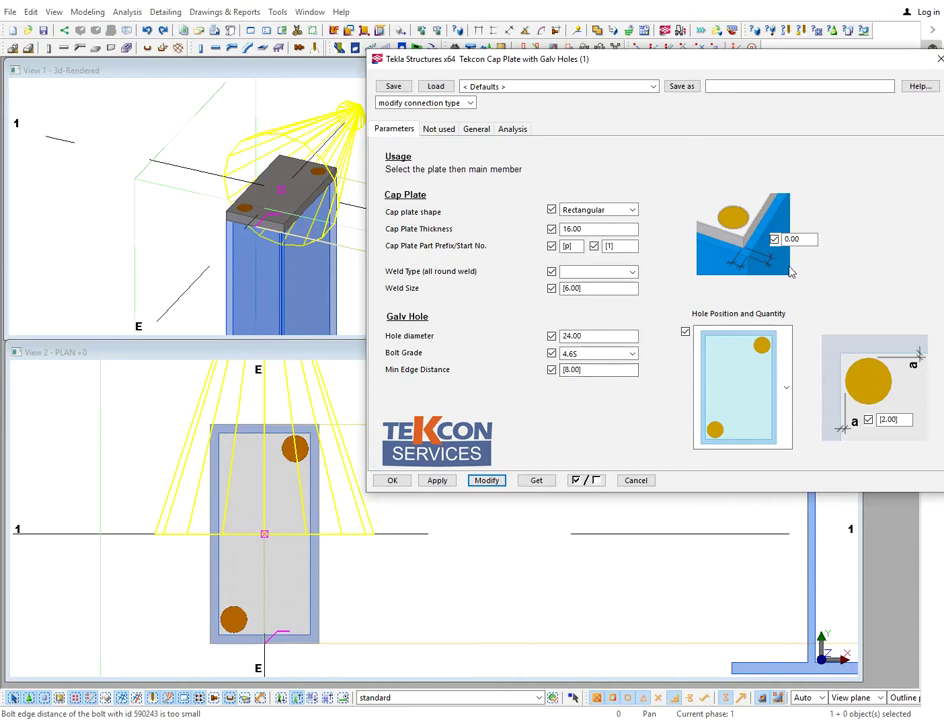
# Apply the hole layout with two galv holes in the upper-left and lower-right corners of the plate
pyautogui.click(784, 387)
pyautogui.click(791, 570)
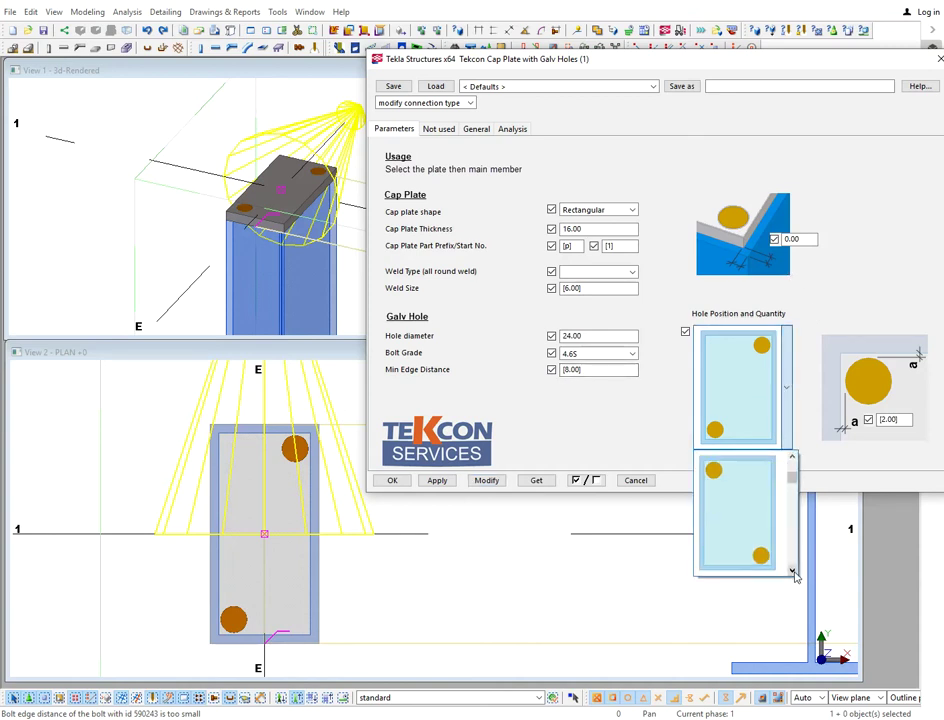
pyautogui.click(754, 518)
pyautogui.click(487, 480)
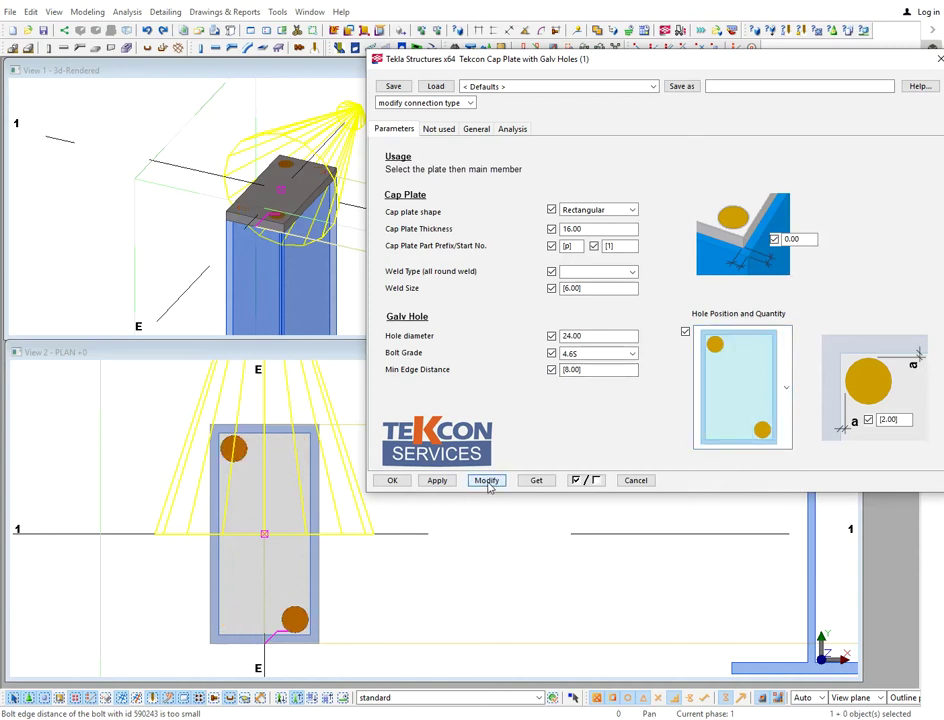
# Apply the rectangular hole layout with a galv hole in each of the four plate corners
pyautogui.click(786, 389)
pyautogui.scroll(-2, 727, 480)
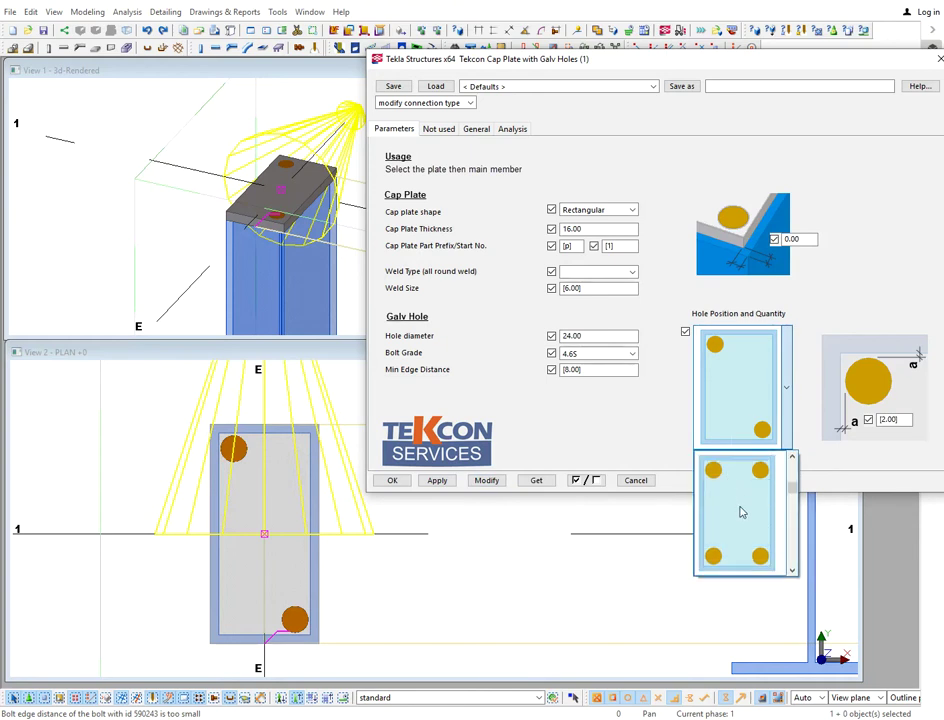
pyautogui.click(742, 509)
pyautogui.click(488, 481)
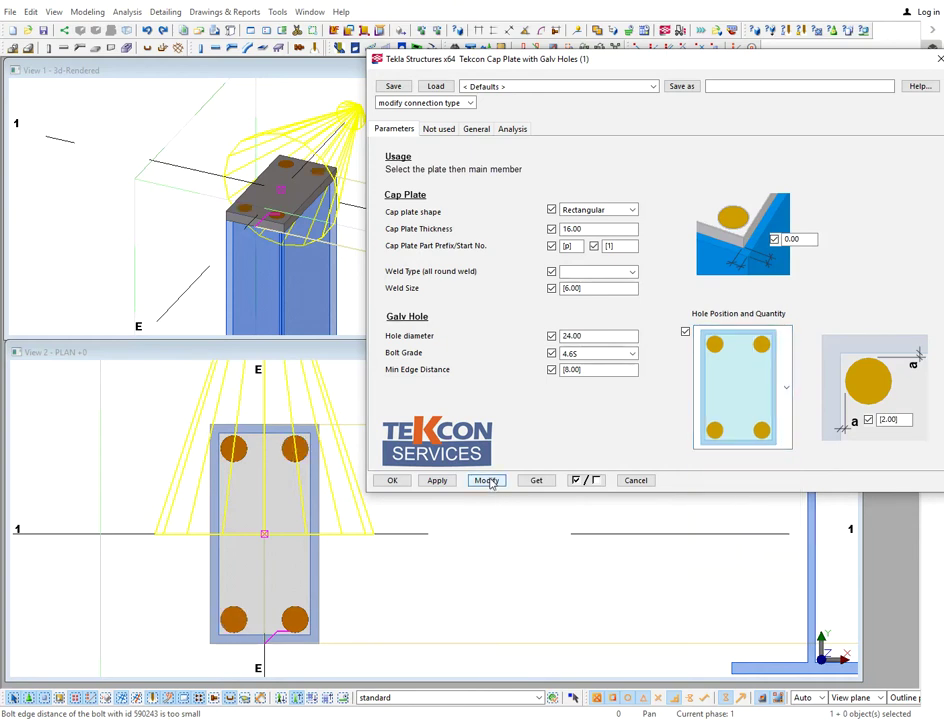
# Set the hole clearance "a" from the column's inner walls to 5 mm, apply it and close the component settings
pyautogui.doubleClick(889, 419)
pyautogui.click(487, 480)
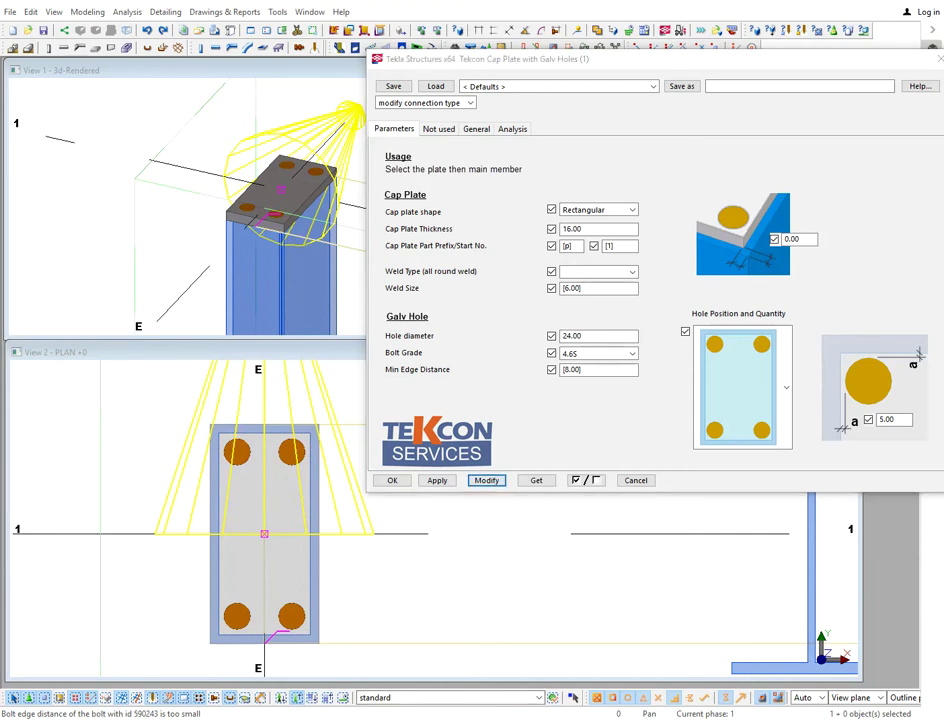
pyautogui.click(645, 481)
# Place a cap plate on top of the I-section column, using the I-section layout with two diagonally opposite galv holes
pyautogui.moveTo(620, 495); pyautogui.dragTo(440, 415, button='middle')
pyautogui.moveTo(453, 272); pyautogui.dragTo(259, 209, button='middle')
pyautogui.scroll(3, 417, 160)
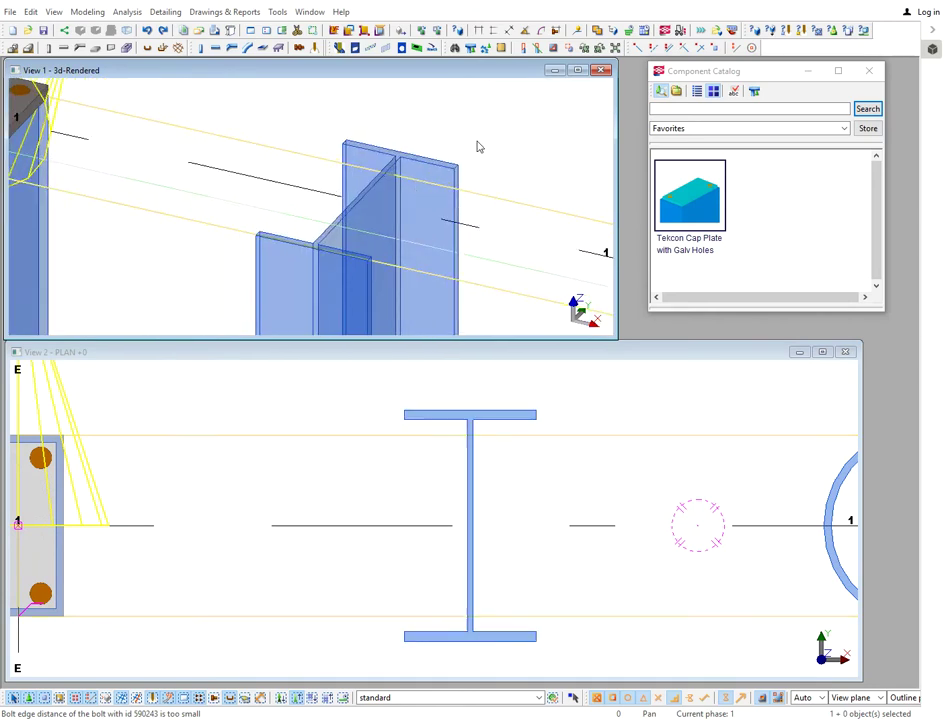
pyautogui.rightClick(479, 147)
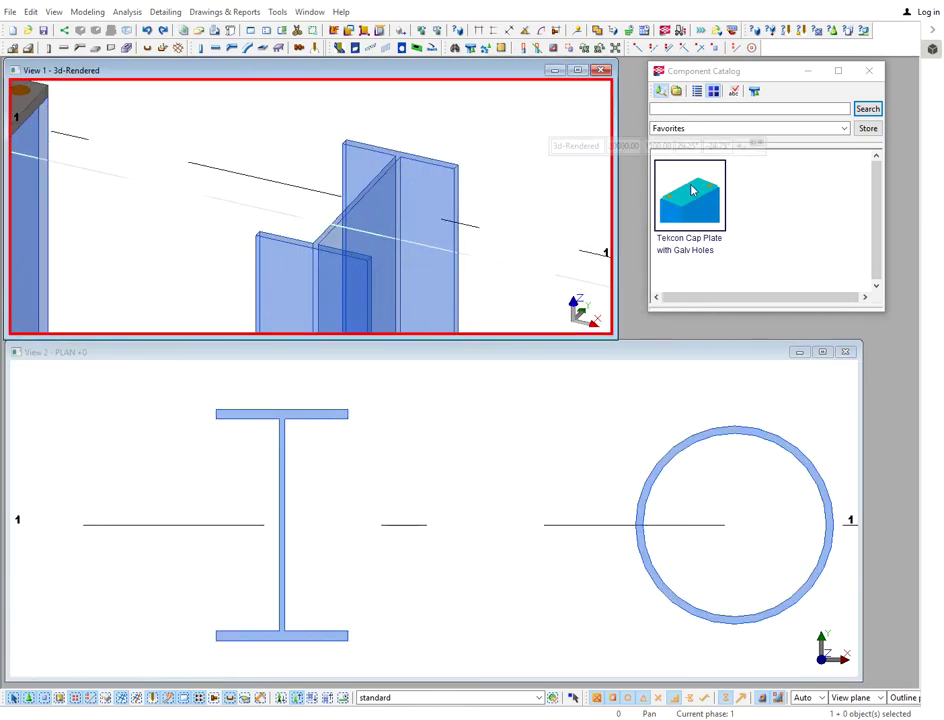
pyautogui.doubleClick(690, 190)
pyautogui.click(786, 387)
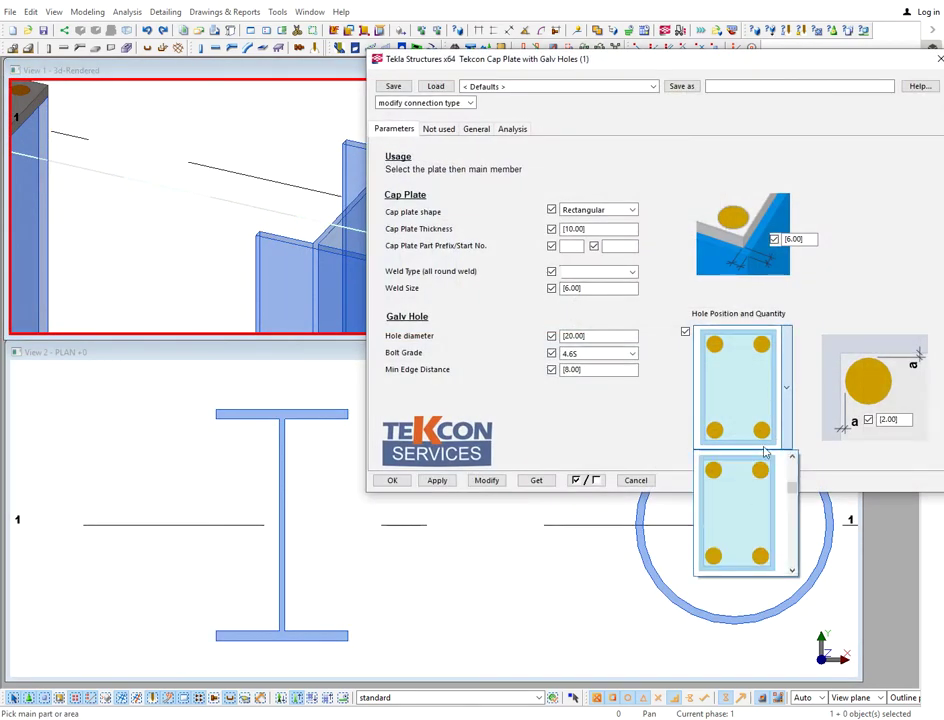
pyautogui.scroll(-1, 772, 515)
pyautogui.click(756, 520)
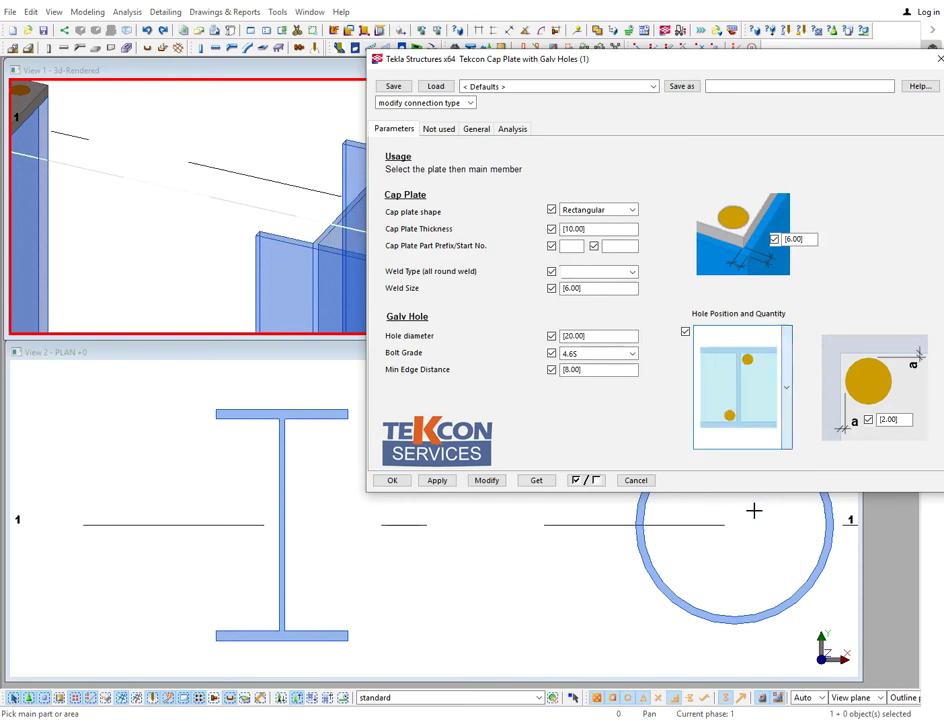
pyautogui.click(392, 480)
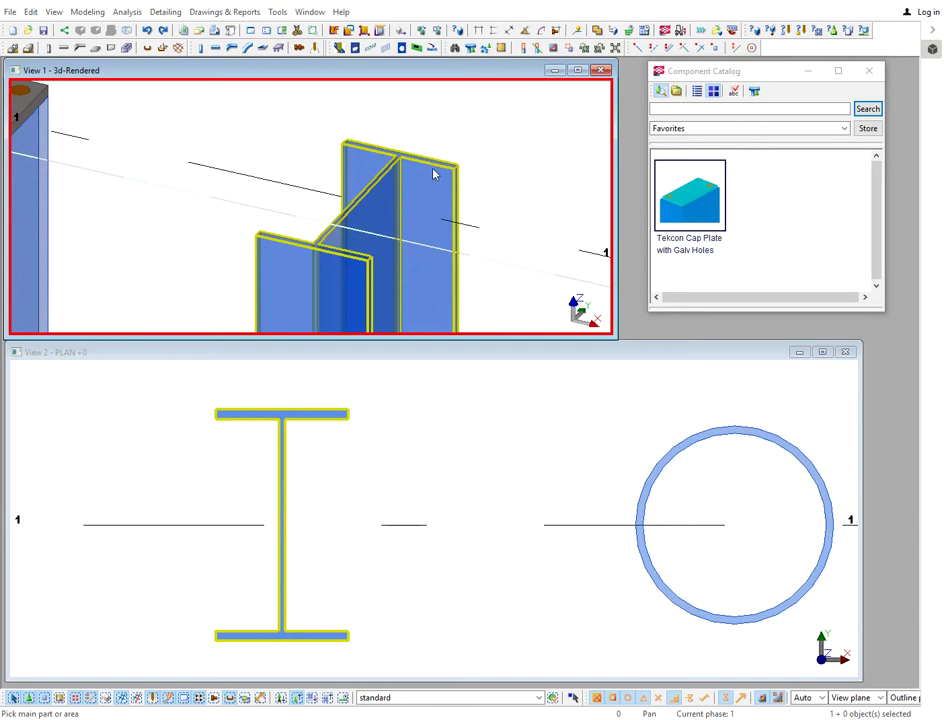
pyautogui.click(369, 200)
pyautogui.click(353, 206)
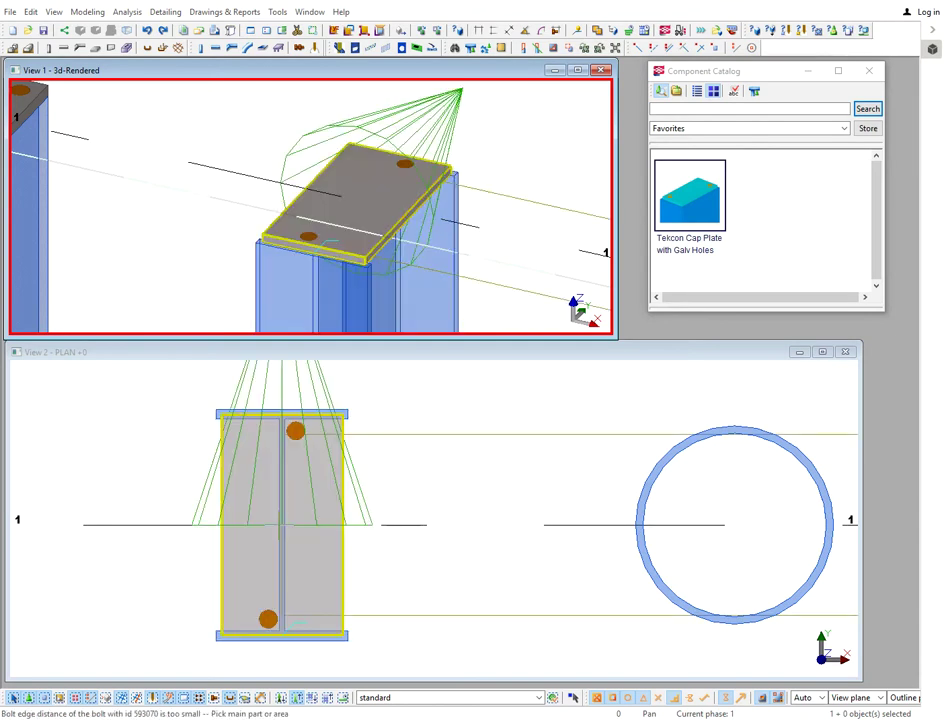
# Switch the I-section column's cap plate to the layout with galv holes at the upper left and lower right of the web and apply it
pyautogui.click(354, 480)
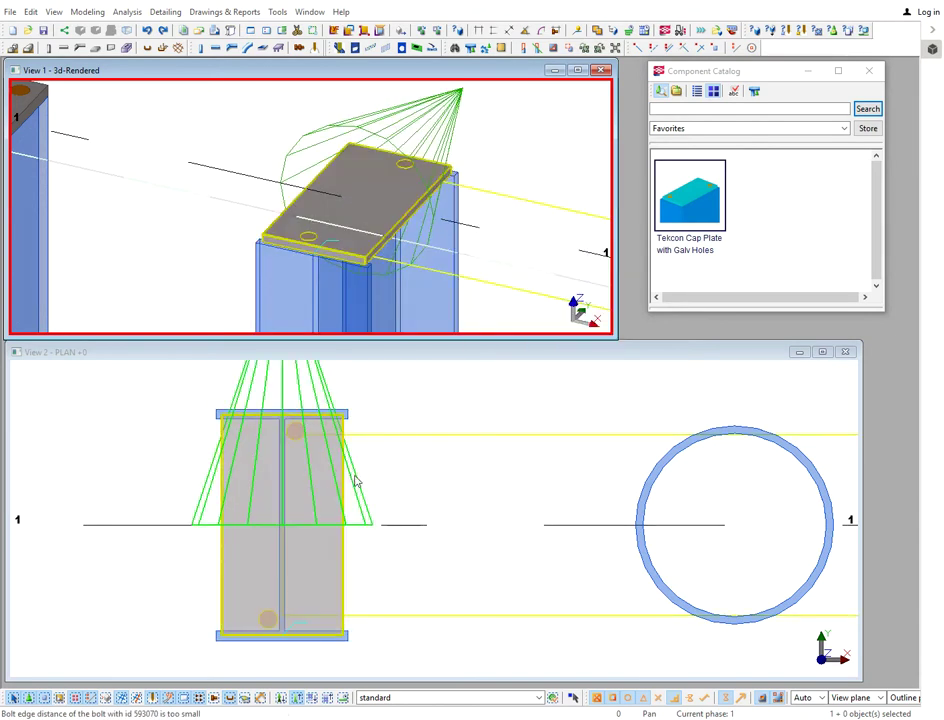
pyautogui.doubleClick(354, 480)
pyautogui.click(786, 387)
pyautogui.click(792, 571)
pyautogui.click(769, 525)
pyautogui.click(487, 480)
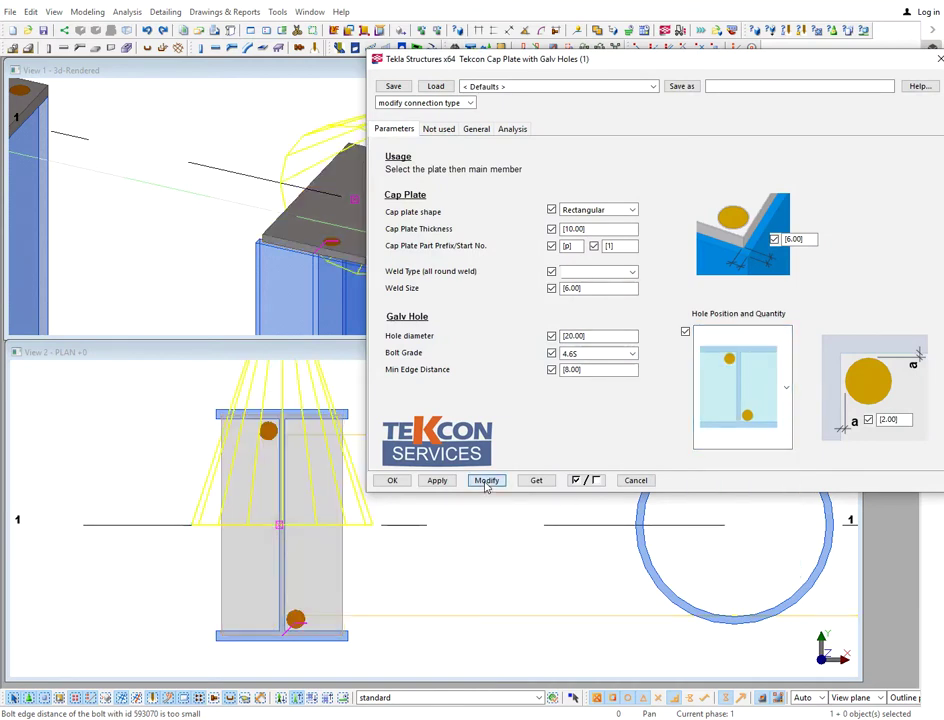
# Apply the I-section layout with four galv holes, two at each flange beside the web, and close the component settings
pyautogui.click(786, 387)
pyautogui.scroll(-2, 762, 541)
pyautogui.click(760, 540)
pyautogui.click(489, 481)
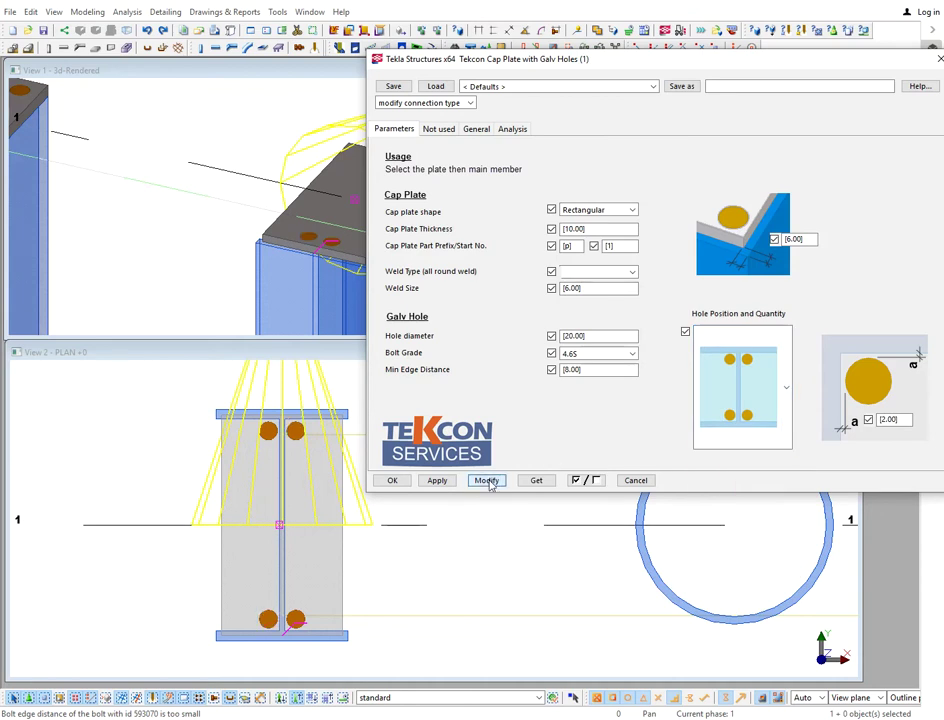
pyautogui.click(392, 481)
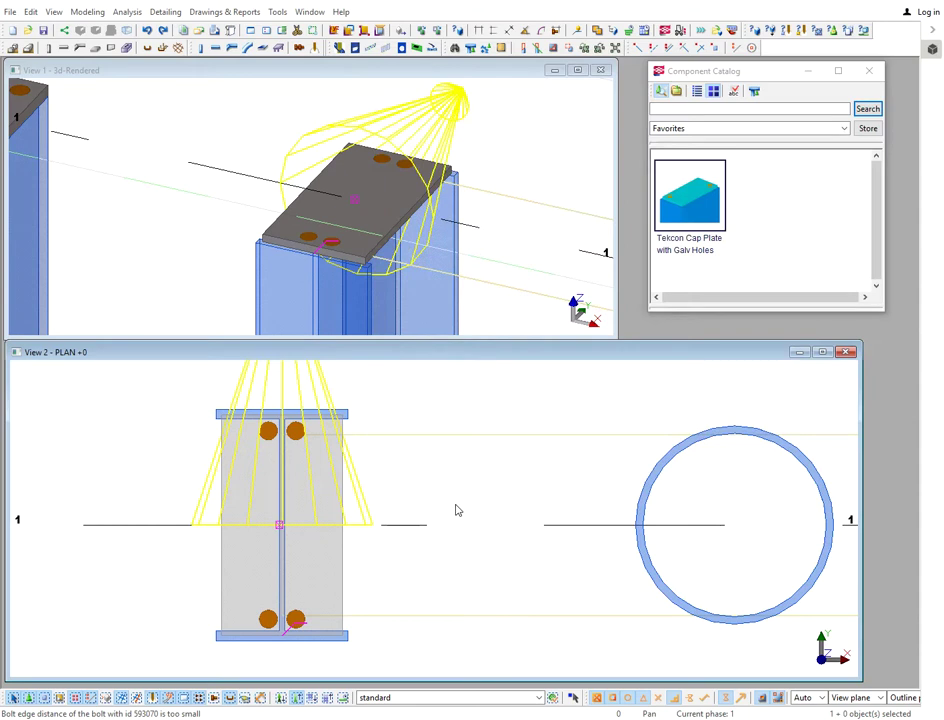
# Configure the cap plate component for the circular column with a Round plate shape and the circular four-hole layout
pyautogui.scroll(-2, 470, 505)
pyautogui.moveTo(527, 504); pyautogui.dragTo(388, 493, button='middle')
pyautogui.scroll(3, 453, 504)
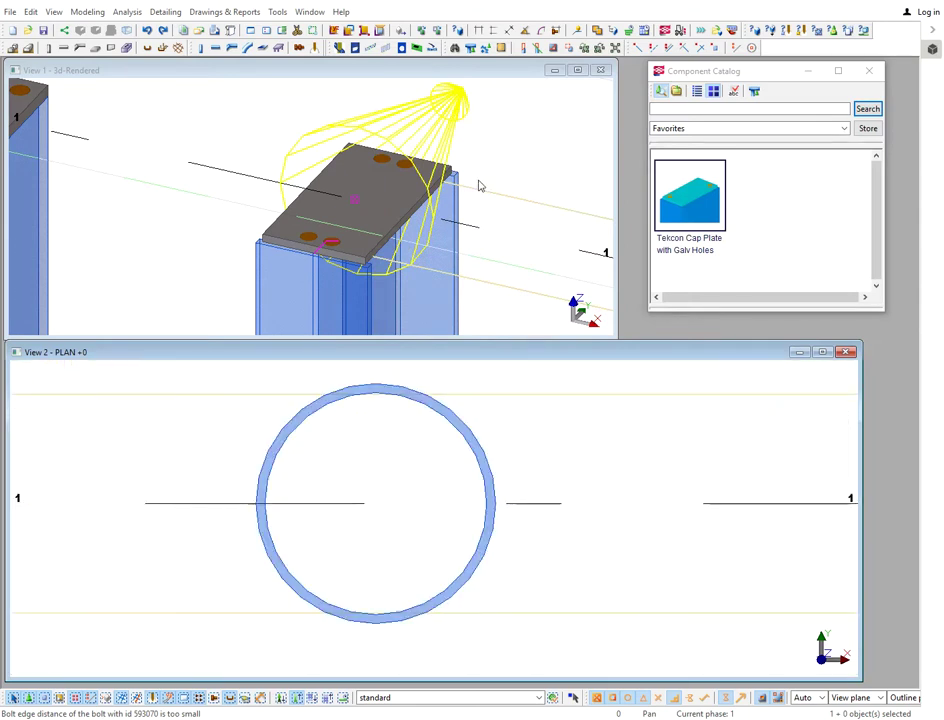
pyautogui.moveTo(484, 165); pyautogui.dragTo(181, 162, button='middle')
pyautogui.moveTo(354, 268); pyautogui.dragTo(192, 188, button='middle')
pyautogui.doubleClick(689, 195)
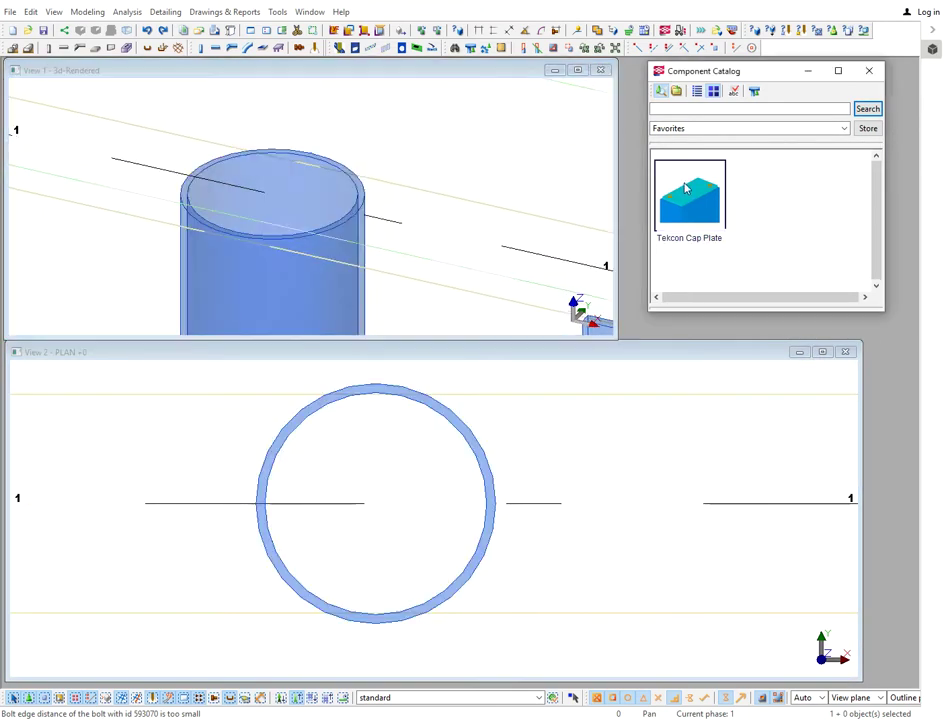
pyautogui.click(630, 211)
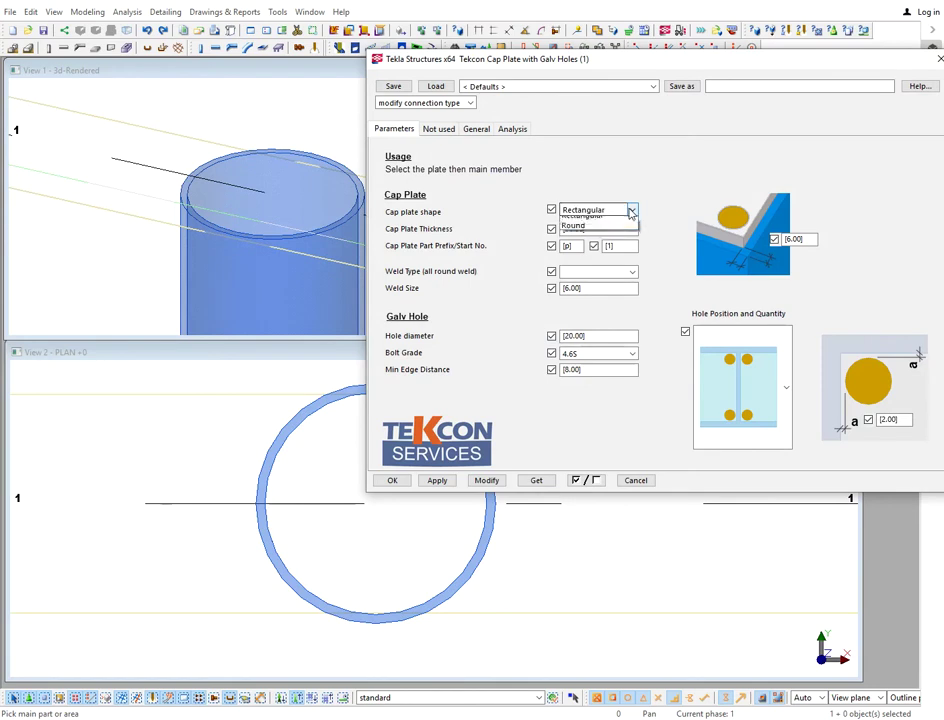
pyautogui.click(590, 233)
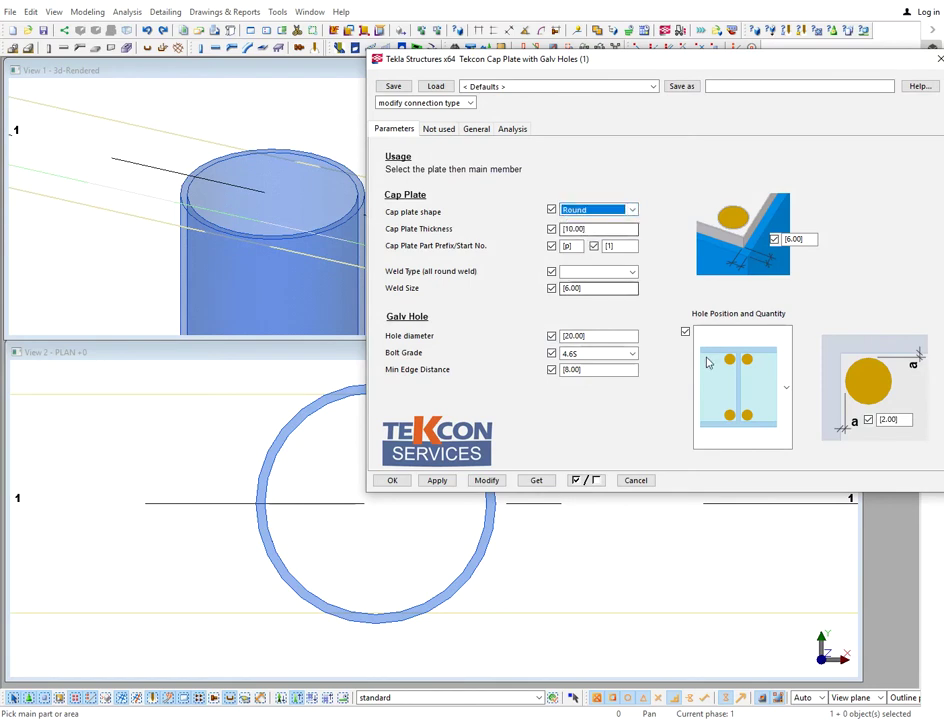
pyautogui.click(786, 387)
pyautogui.click(792, 573)
pyautogui.click(792, 573)
pyautogui.click(740, 505)
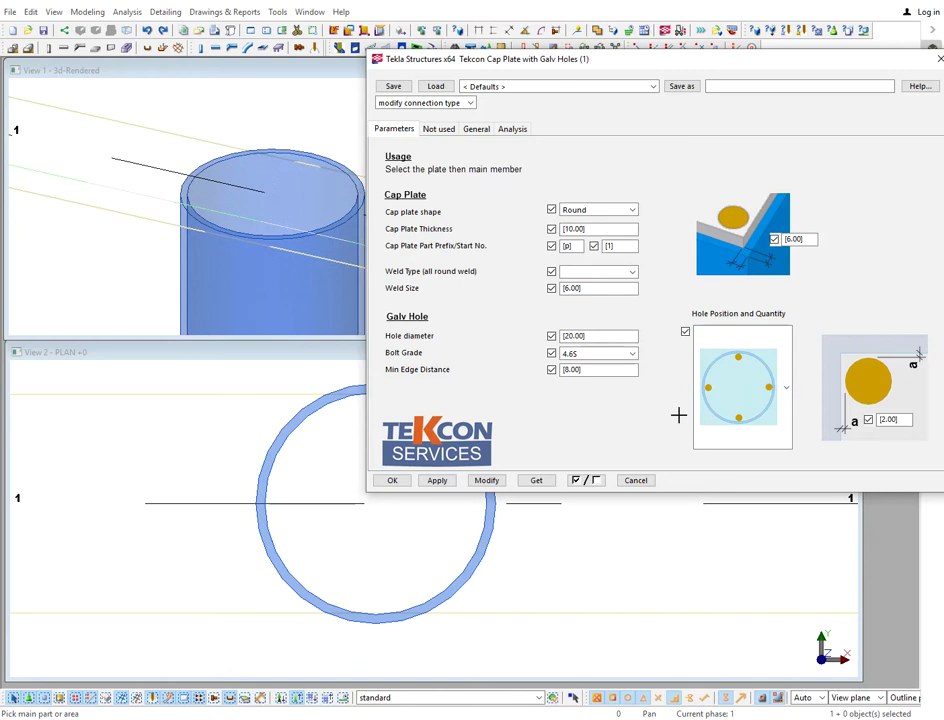
pyautogui.click(392, 481)
# Place the round cap plate with four galv holes on top of the circular hollow column and end the placement command
pyautogui.click(368, 214)
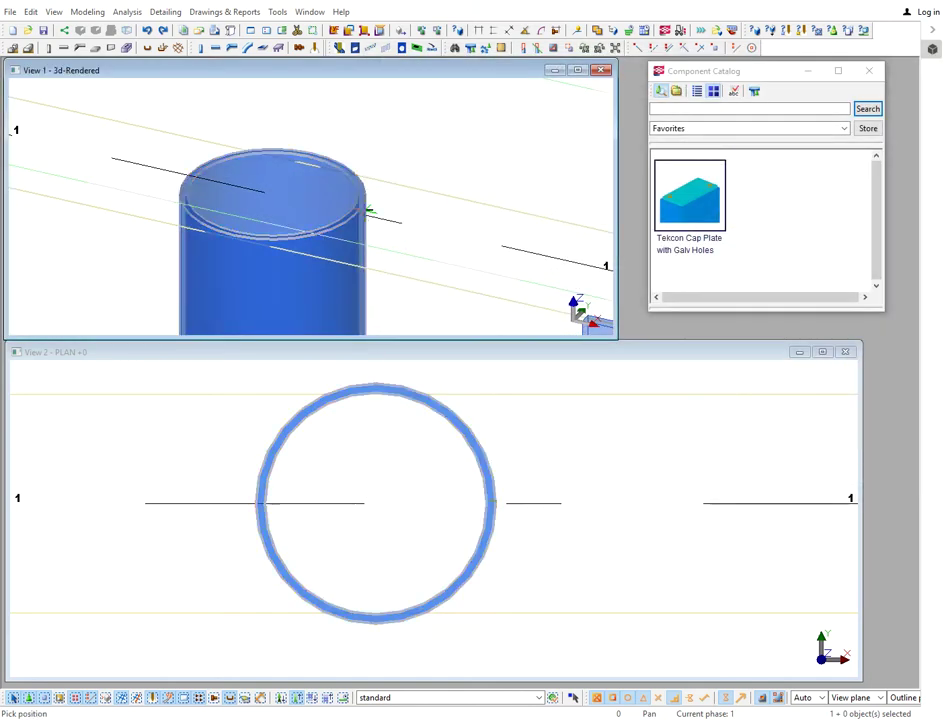
pyautogui.click(279, 200)
pyautogui.rightClick(396, 164)
pyautogui.click(421, 177)
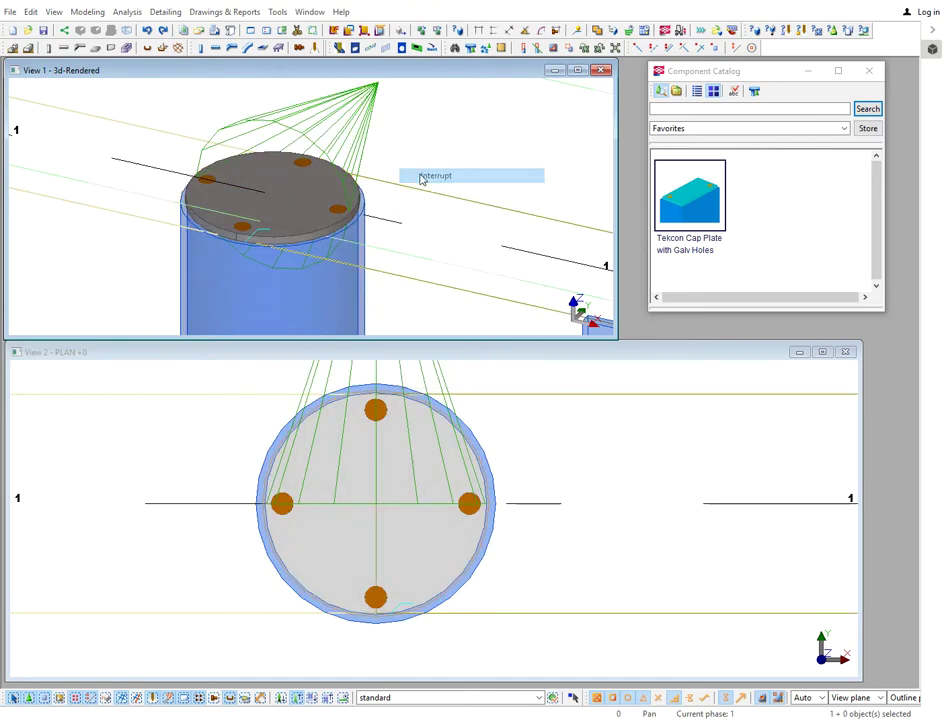
# Configure the component for the channel column with a Rectangular plate shape and the channel layout showing two galv holes on the web side
pyautogui.scroll(-1, 441, 229)
pyautogui.moveTo(468, 230); pyautogui.dragTo(97, 158, button='middle')
pyautogui.moveTo(699, 563); pyautogui.dragTo(469, 576, button='middle')
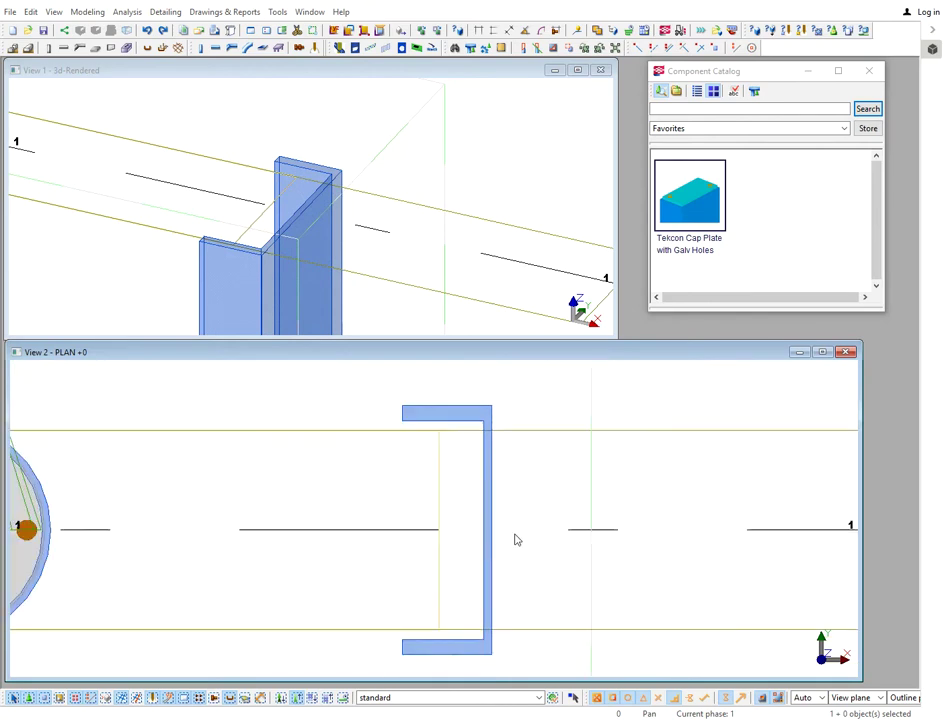
pyautogui.doubleClick(708, 199)
pyautogui.click(631, 210)
pyautogui.click(600, 222)
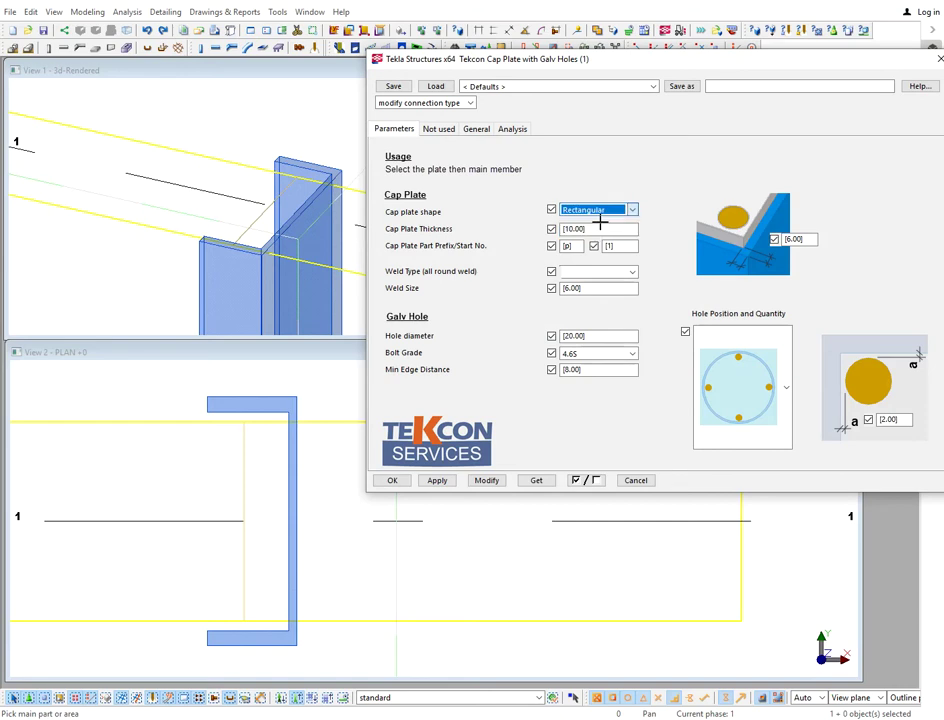
pyautogui.click(786, 388)
pyautogui.click(793, 572)
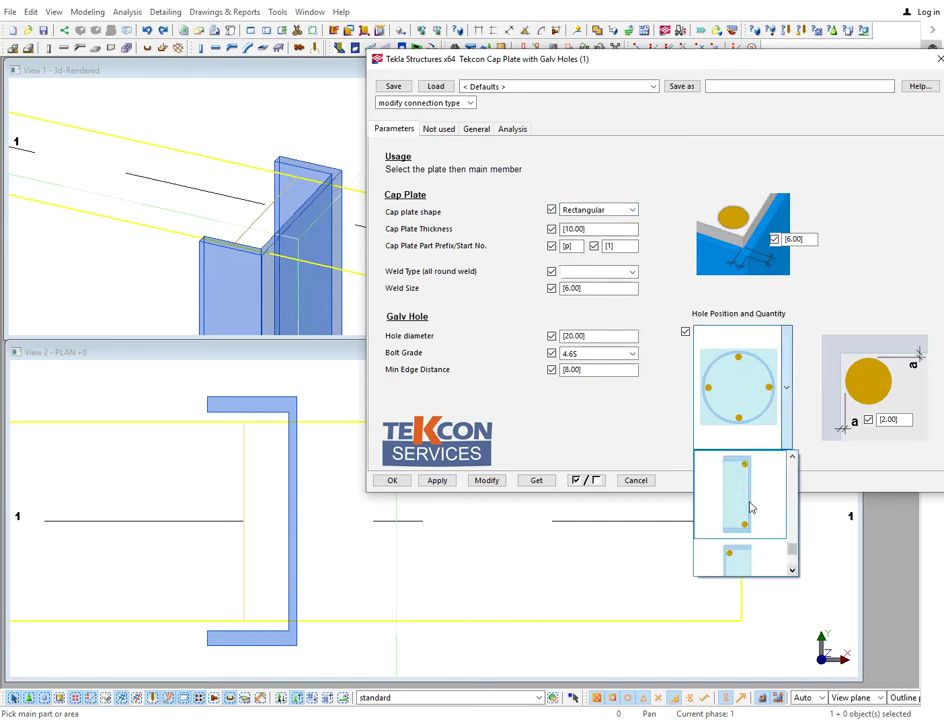
pyautogui.click(750, 506)
pyautogui.click(437, 481)
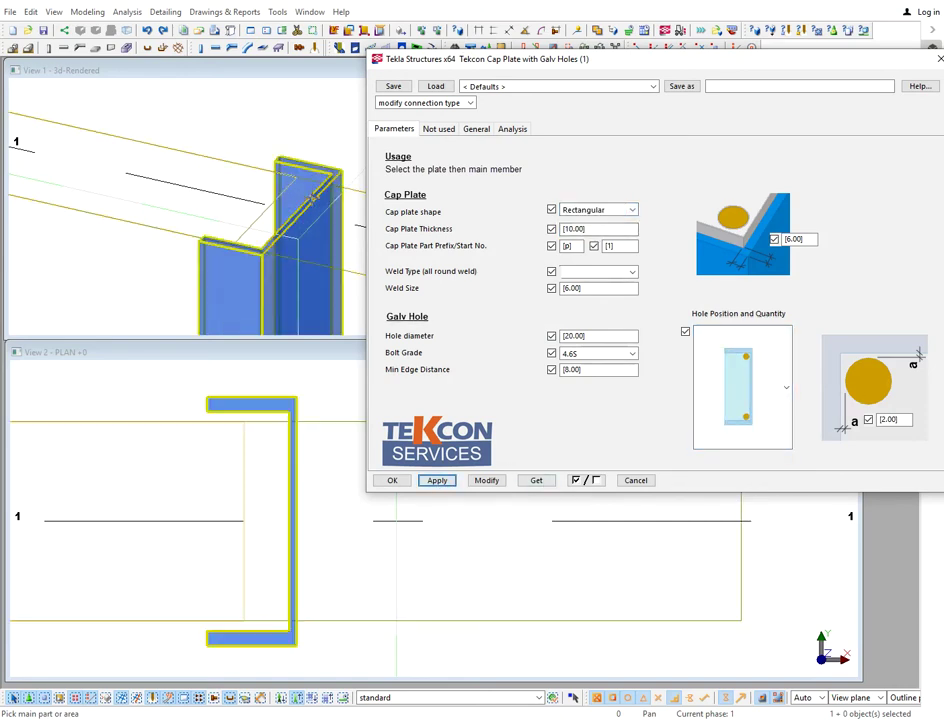
# Place the rectangular two-hole cap plate on top of the channel column and end the placement command
pyautogui.click(334, 164)
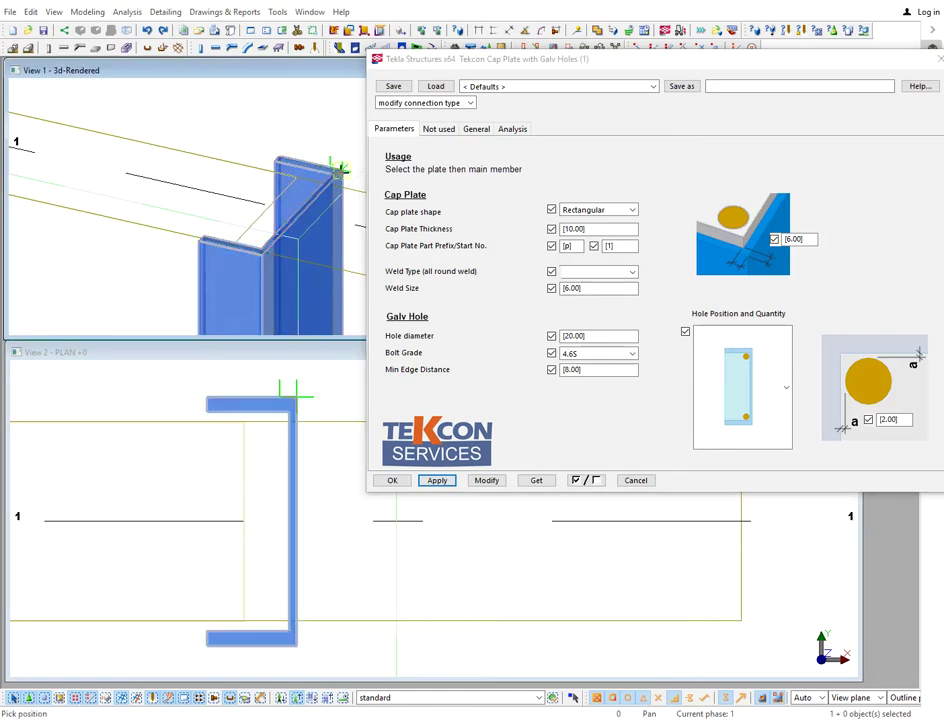
pyautogui.click(303, 213)
pyautogui.rightClick(262, 157)
pyautogui.click(276, 163)
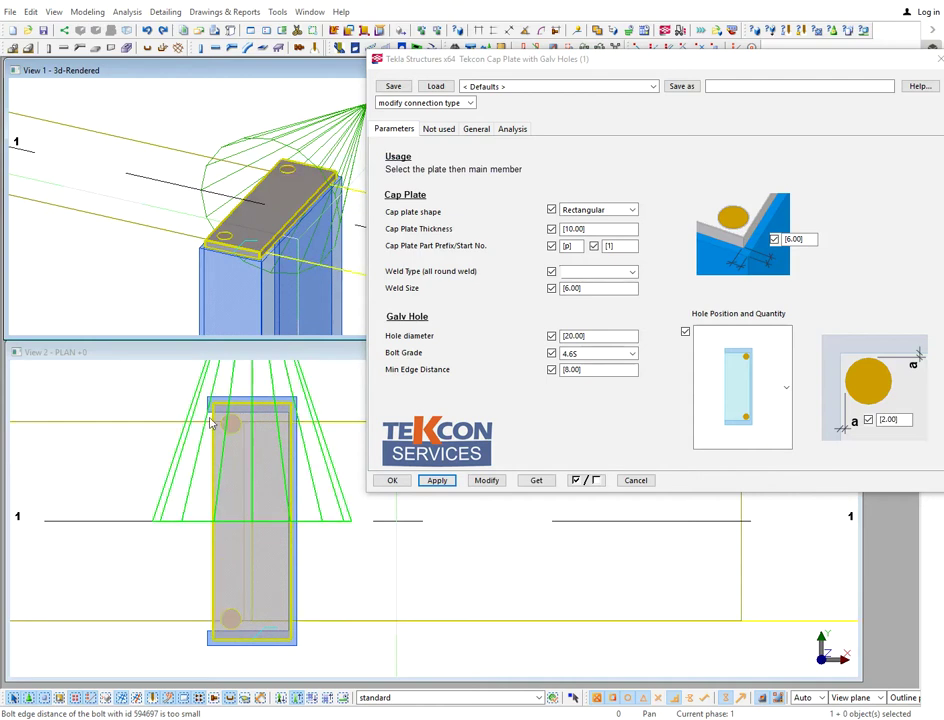
# Switch the channel column's cap plate to the channel layout showing both galv holes on the open side and apply it
pyautogui.click(328, 528)
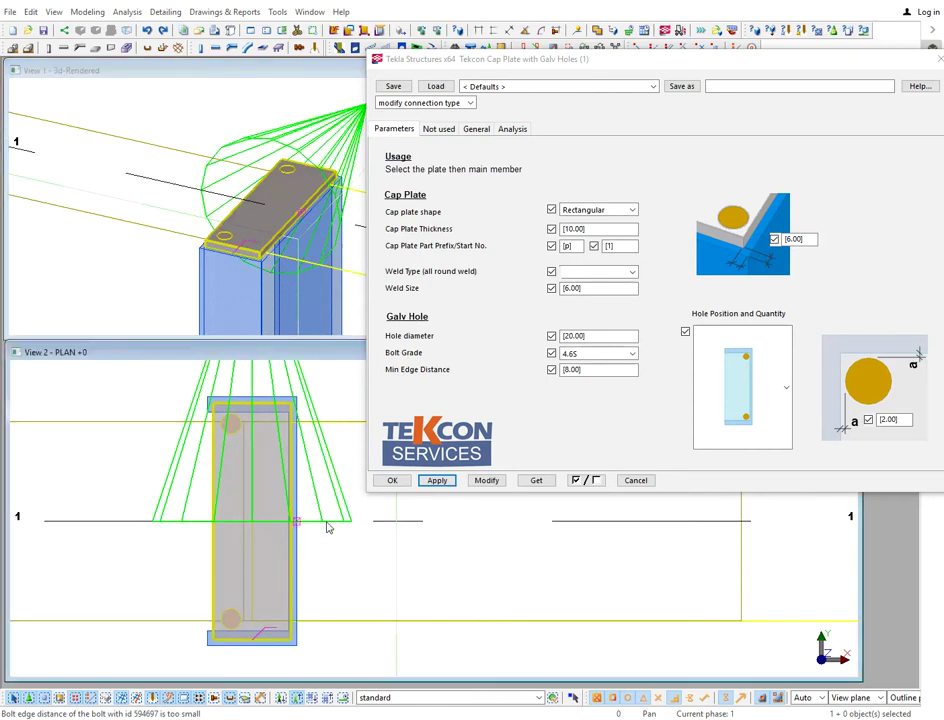
pyautogui.click(720, 372)
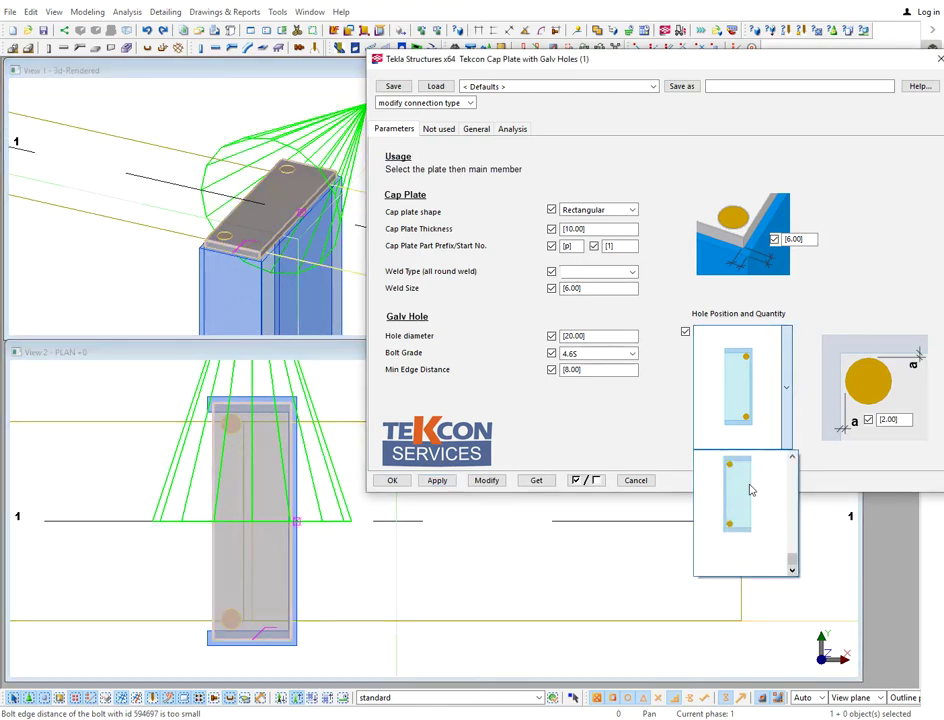
pyautogui.click(756, 497)
pyautogui.click(496, 481)
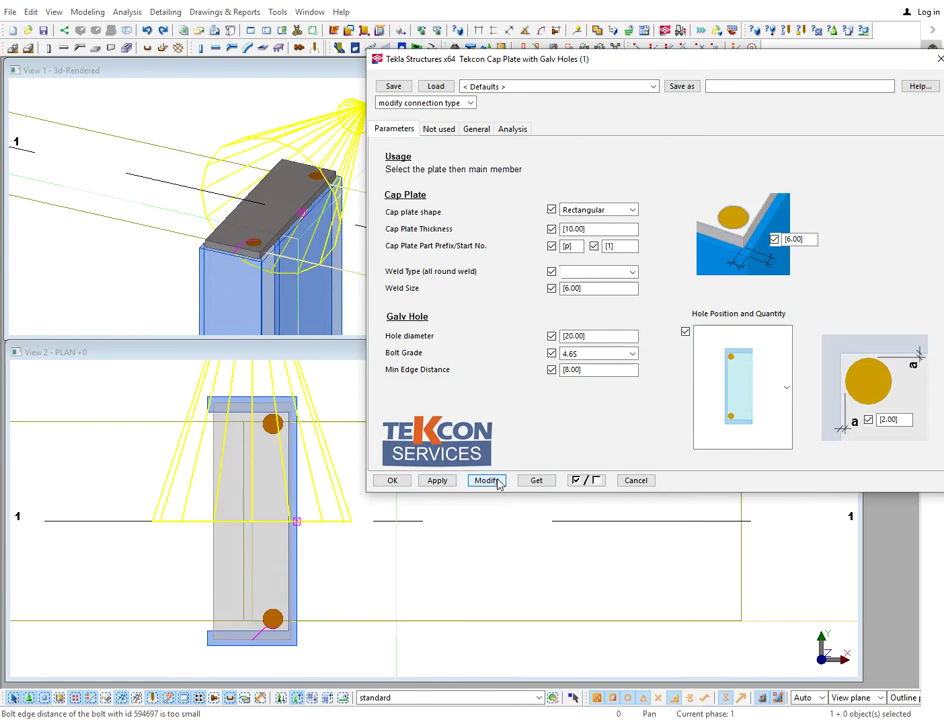
pyautogui.click(463, 607)
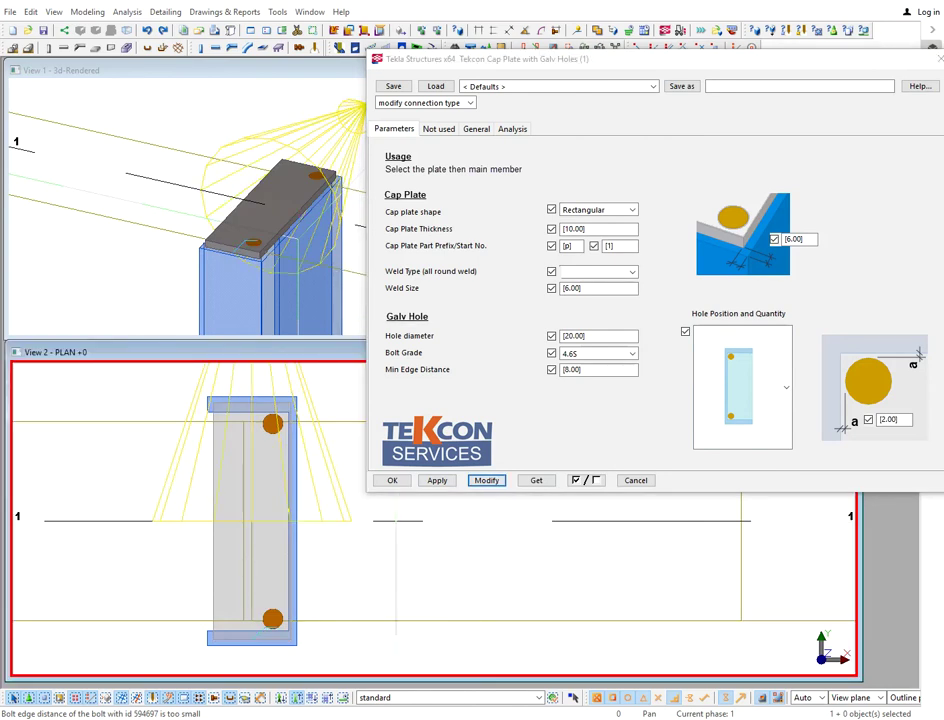